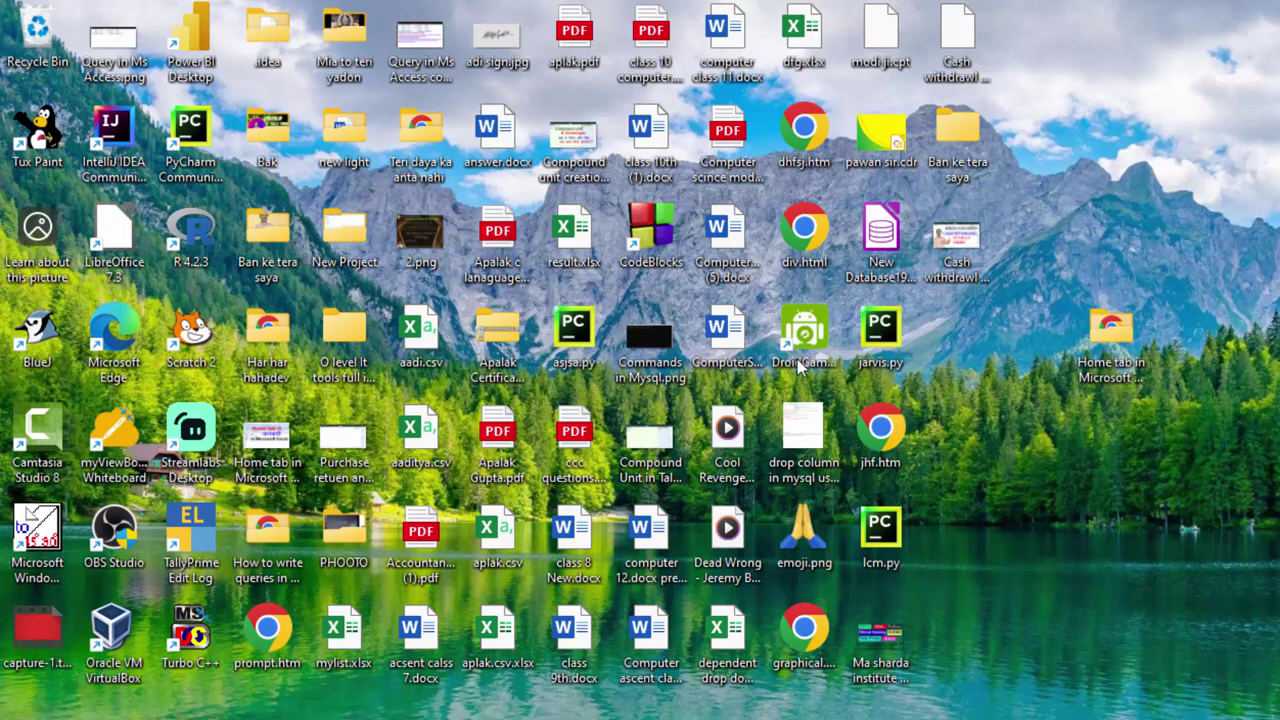
- Refresh the desktop several times from its right-click menu
right_click(1180, 105)
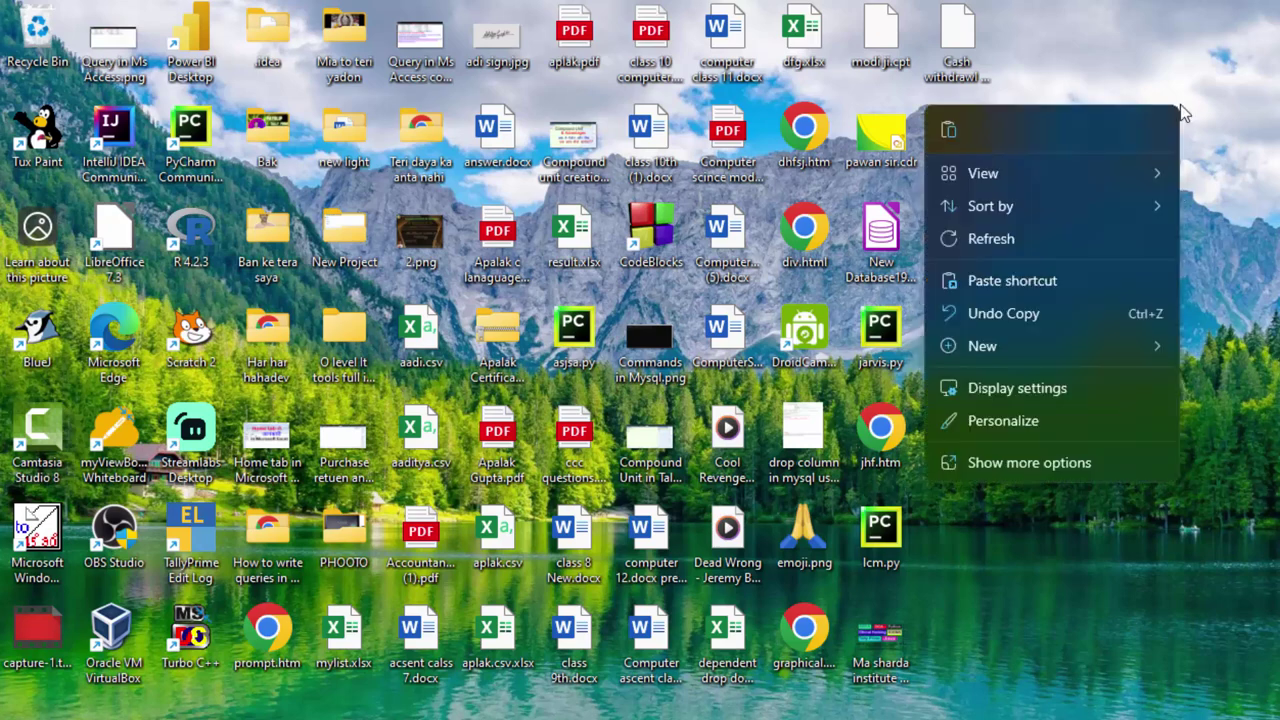
left_click(1032, 236)
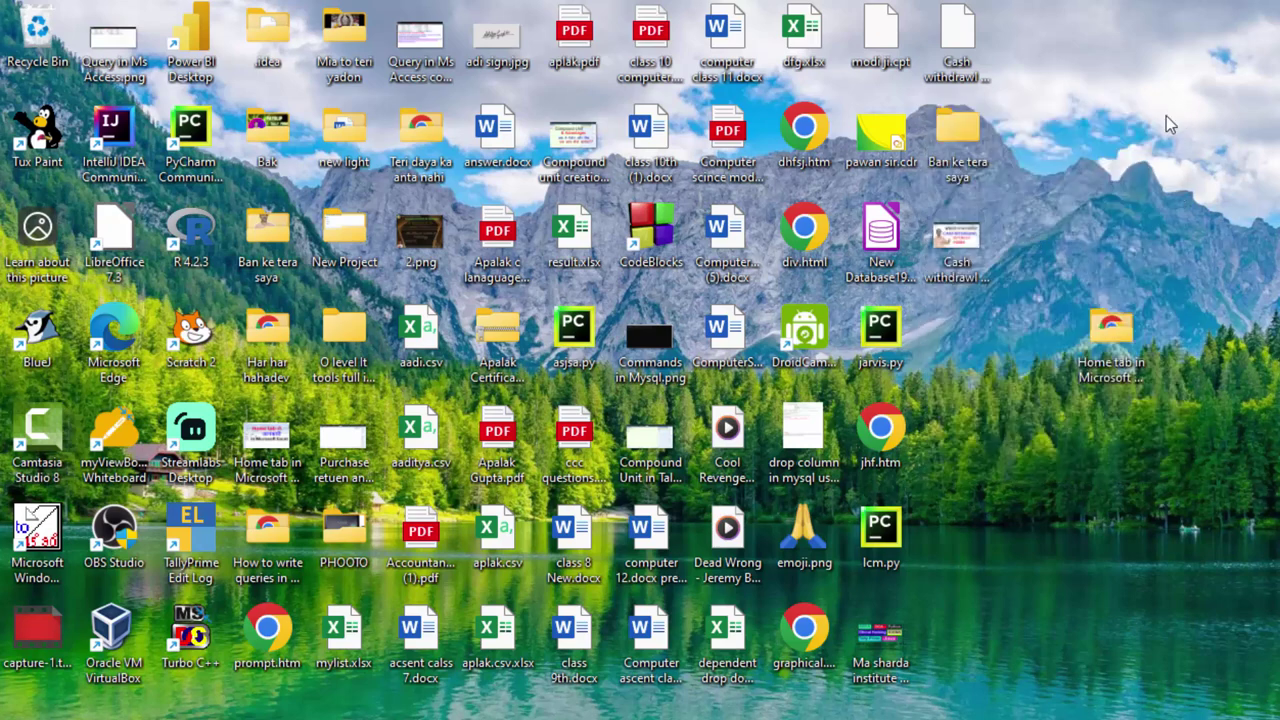
right_click(1220, 113)
left_click(1097, 245)
right_click(1268, 103)
left_click(1151, 232)
right_click(1268, 155)
left_click(1164, 277)
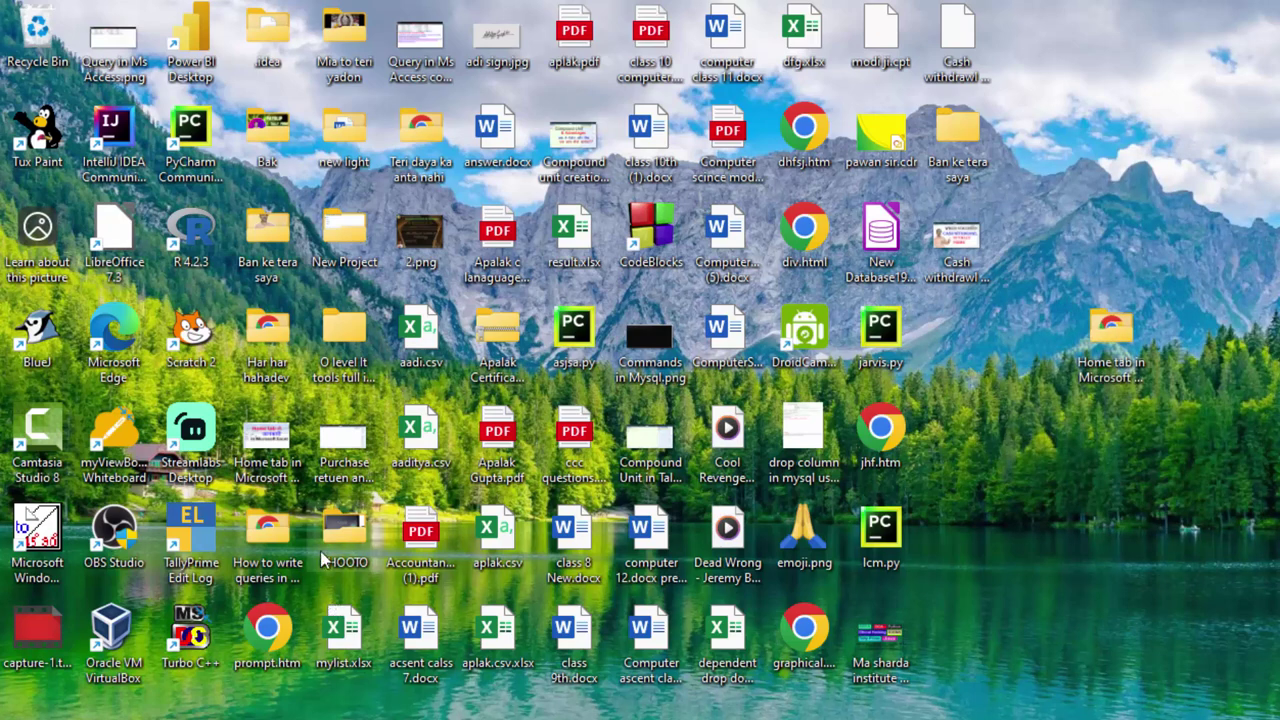
- Launch TallyPrime and choose Create Company from the Select Company list
double_click(198, 518)
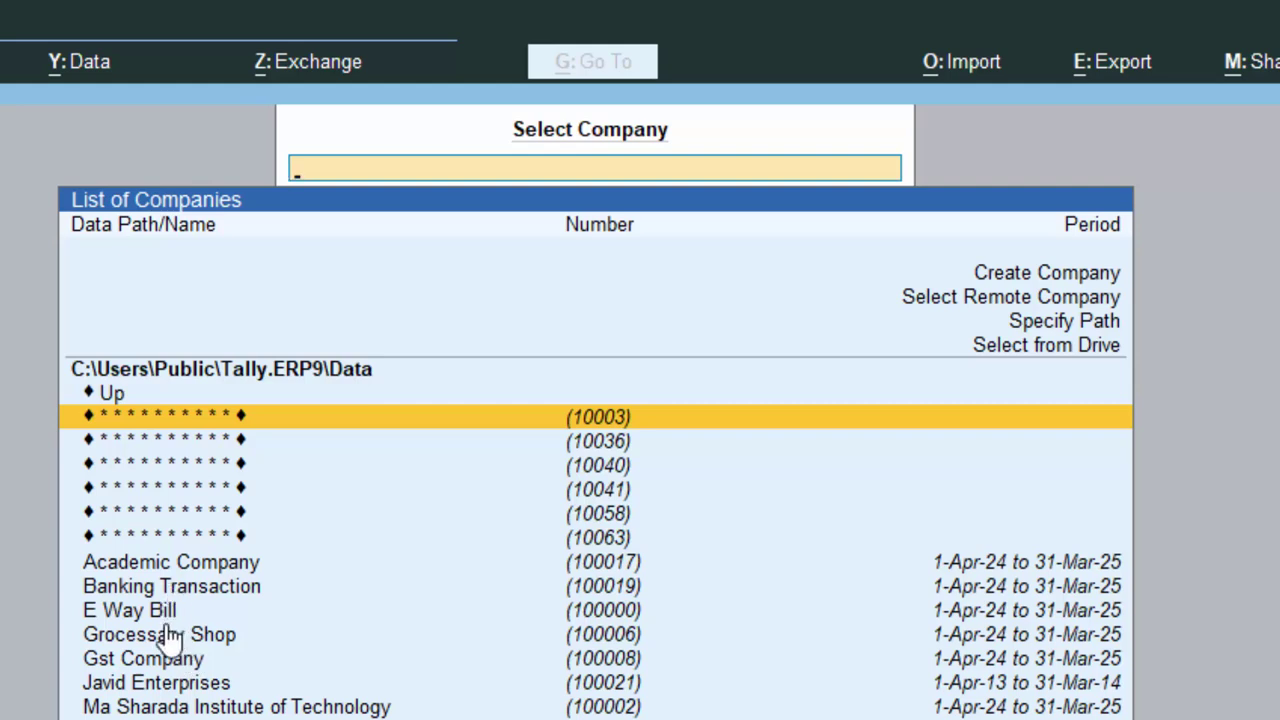
left_click(1020, 280)
left_click(1017, 273)
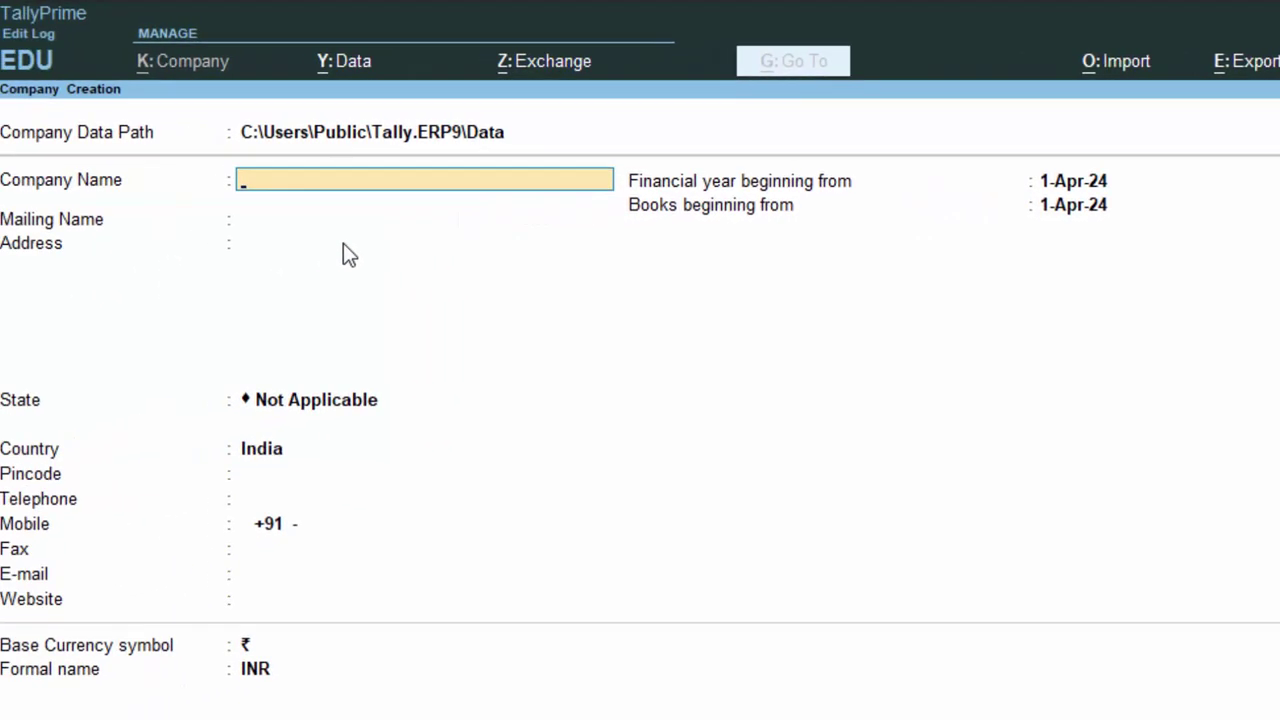
- Enter company name Withdrawl, address New Colony Deoria, state Uttar Pradesh and pincode 274001
type("Wit")
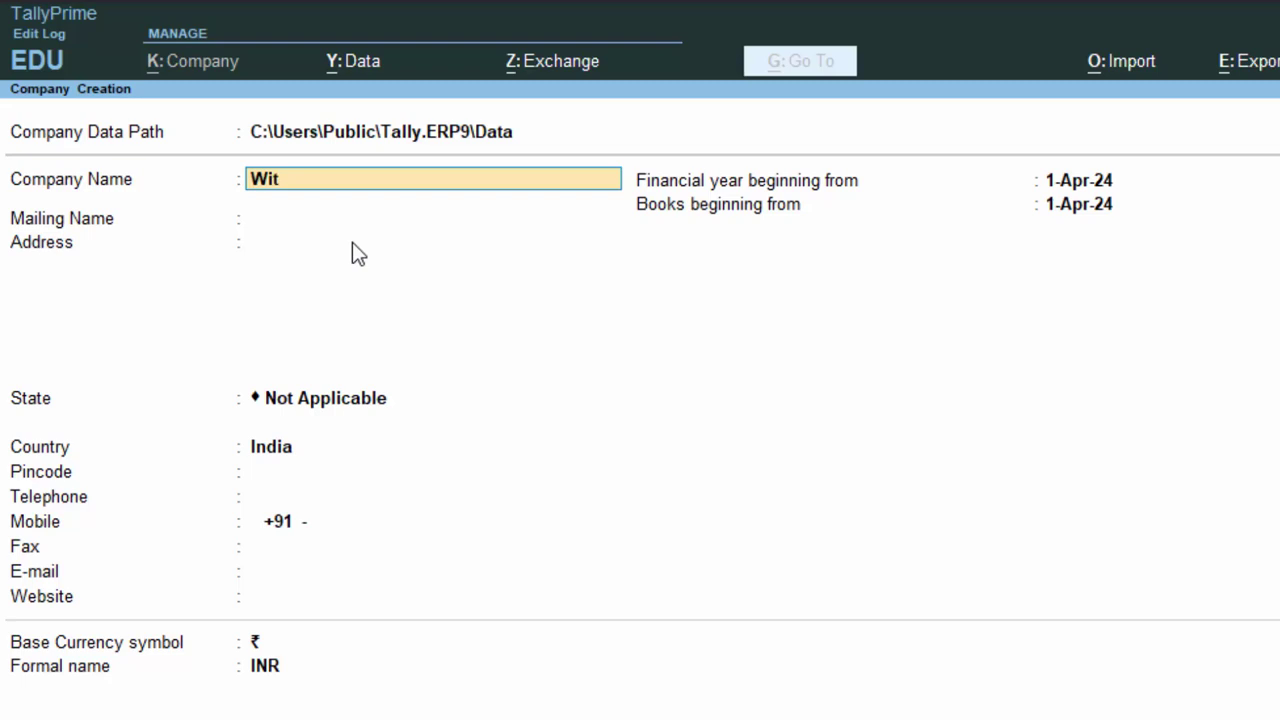
type("hdrawl")
key("Return")
key("Return")
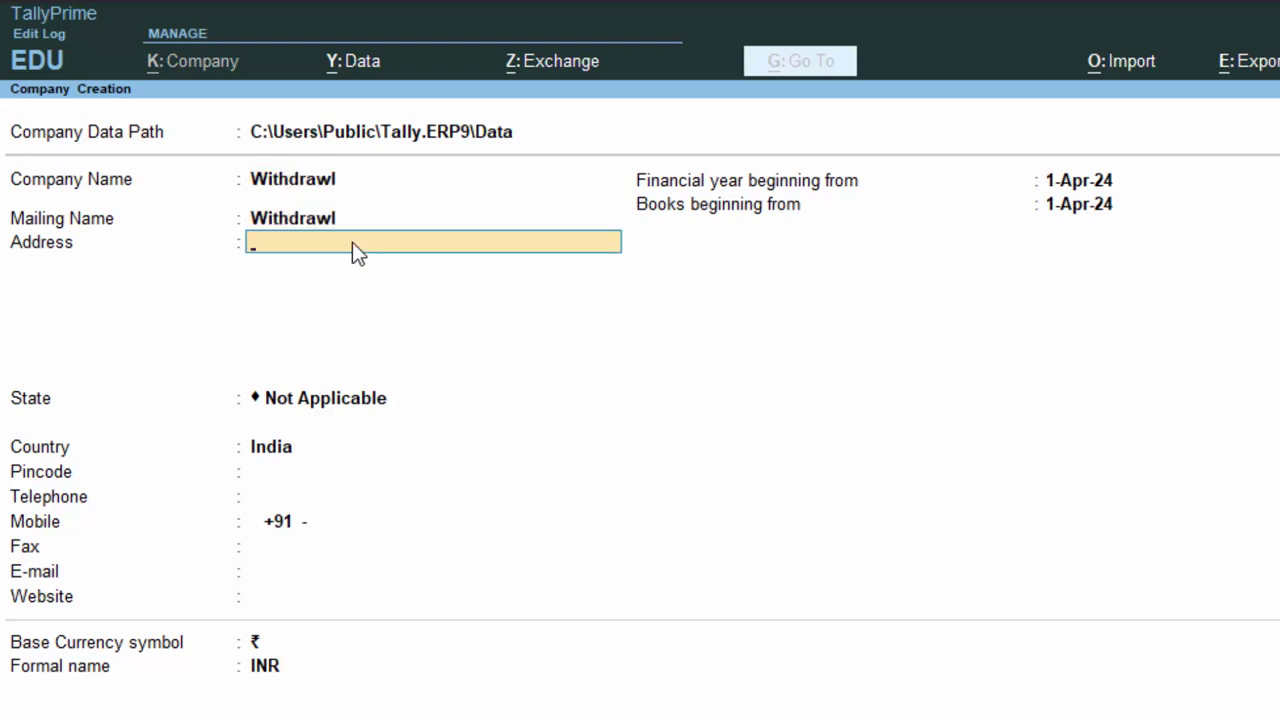
type("New")
type(" Colony Deori")
type("a")
key("Return")
key("Return")
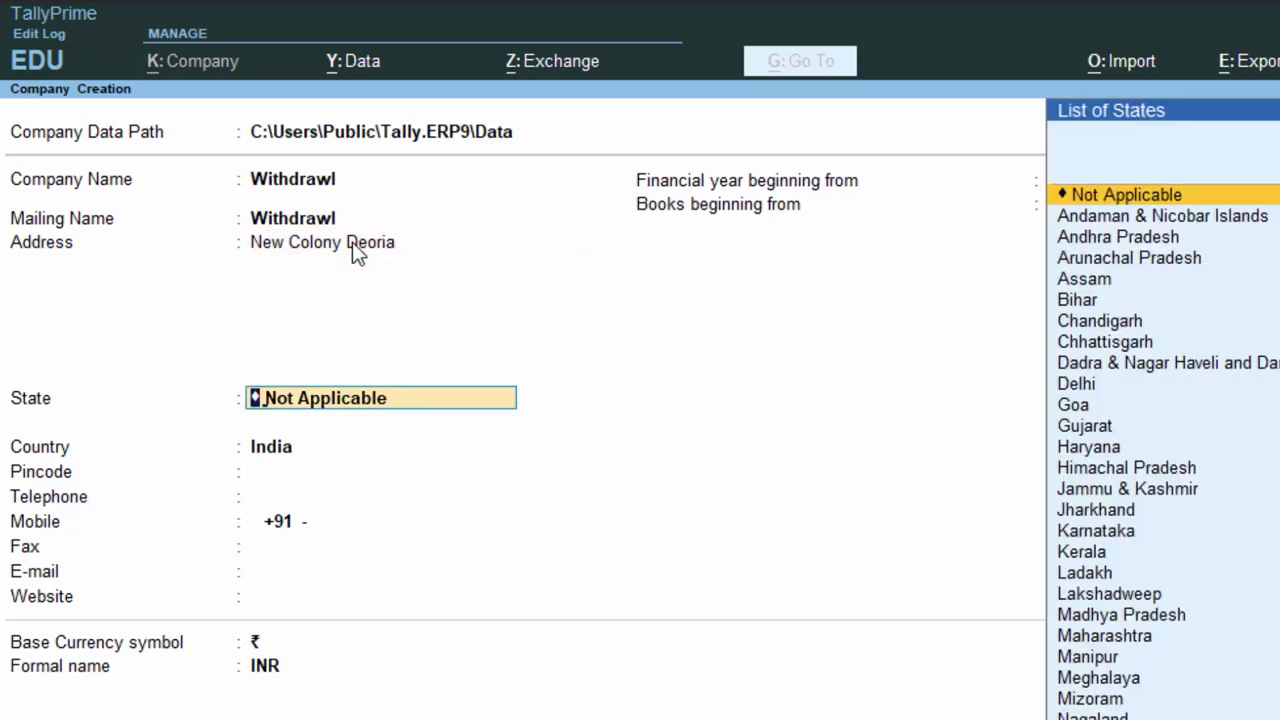
type("U")
key("Down")
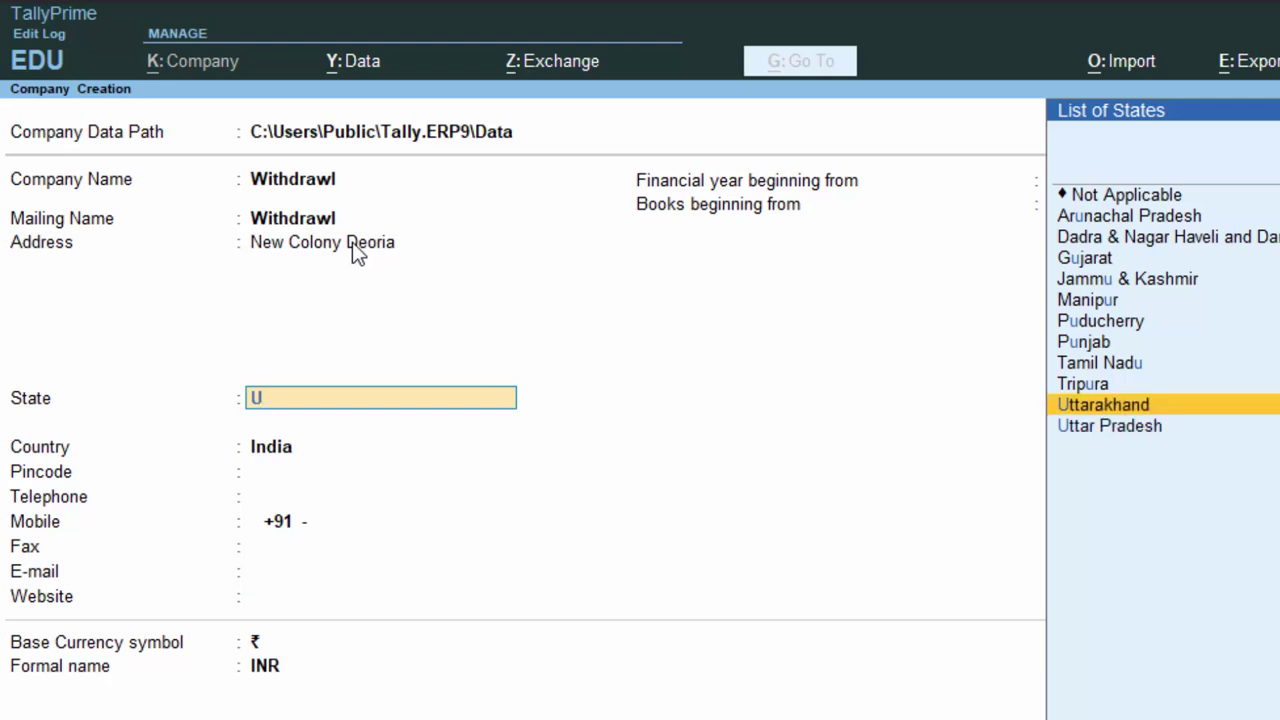
key("Down")
key("Return")
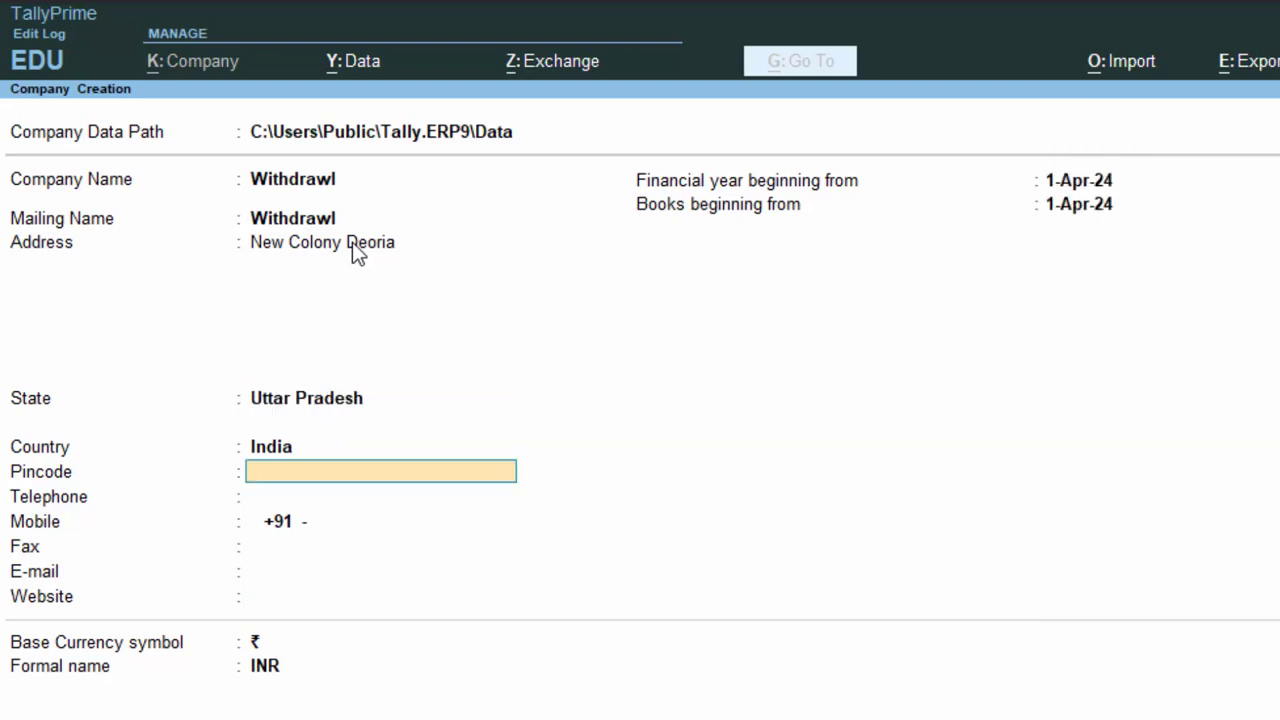
type("274")
type("001")
key("Return")
key("Return")
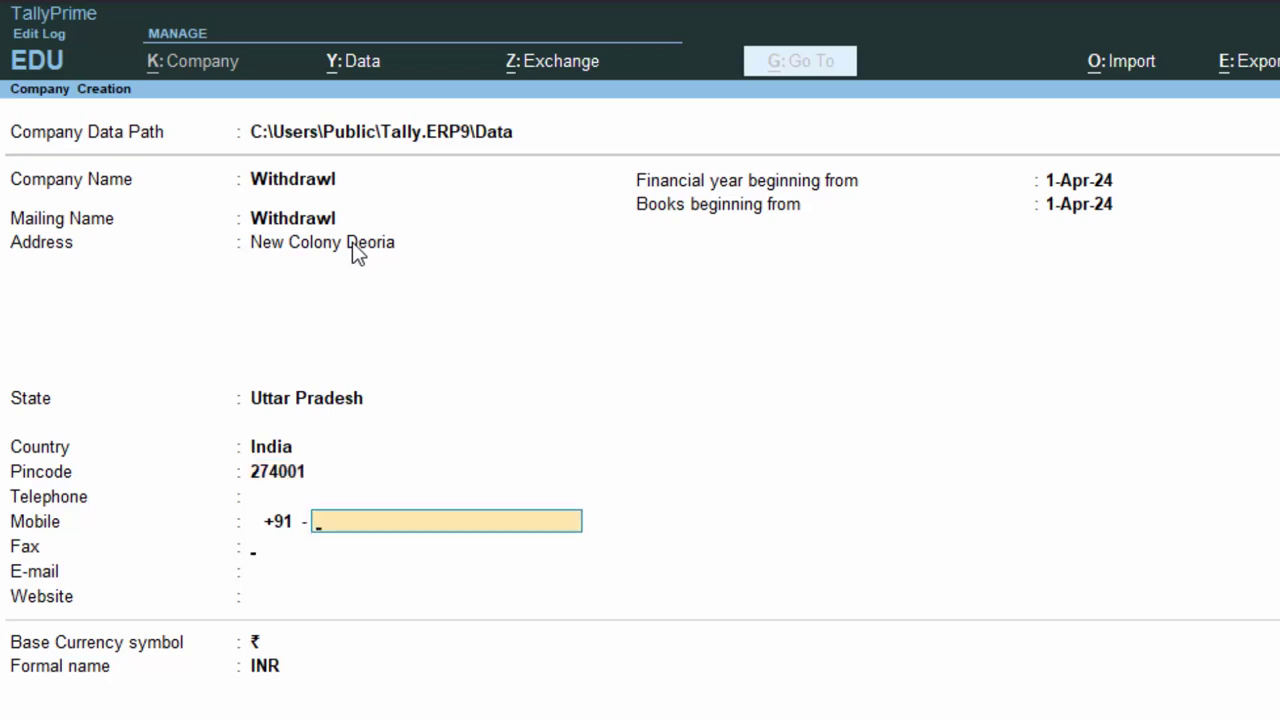
key("Return")
key("Return")
key("Return")
key("Return")
key("Return")
key("Return")
key("Return")
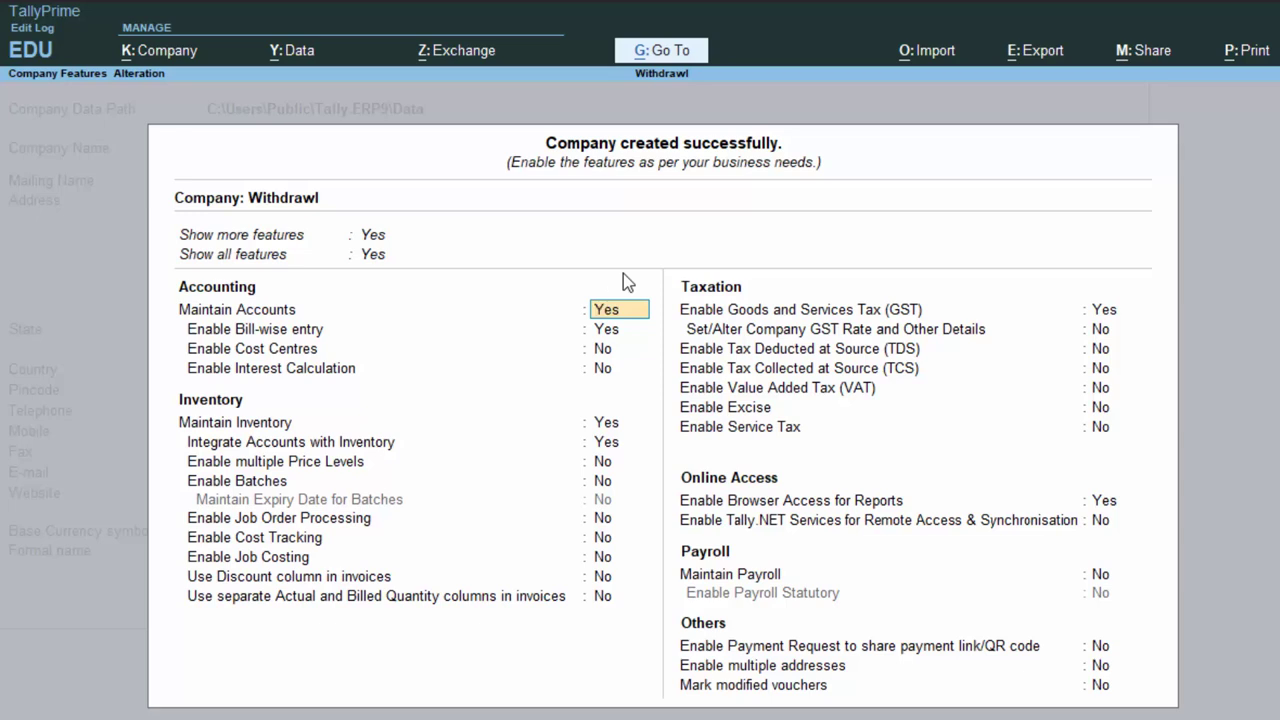
- Accept the default company features with Ctrl+A to save Withdrawl
key("ctrl")
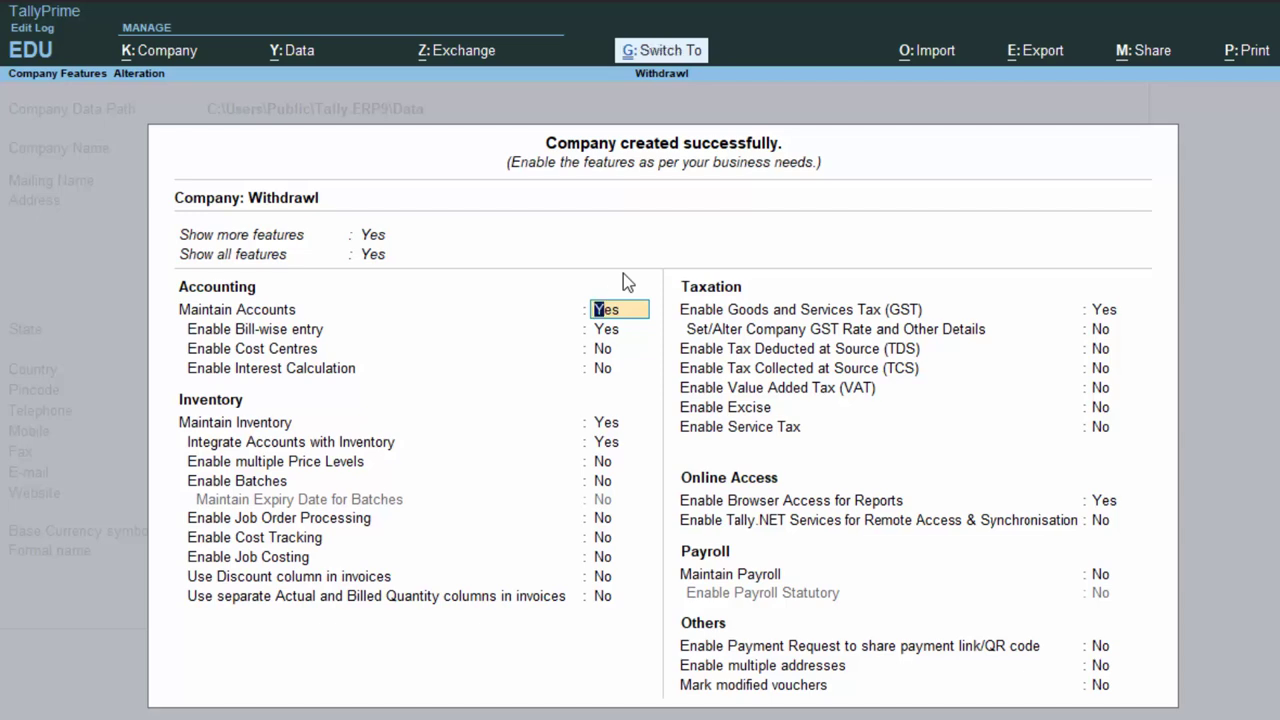
key("ctrl+a")
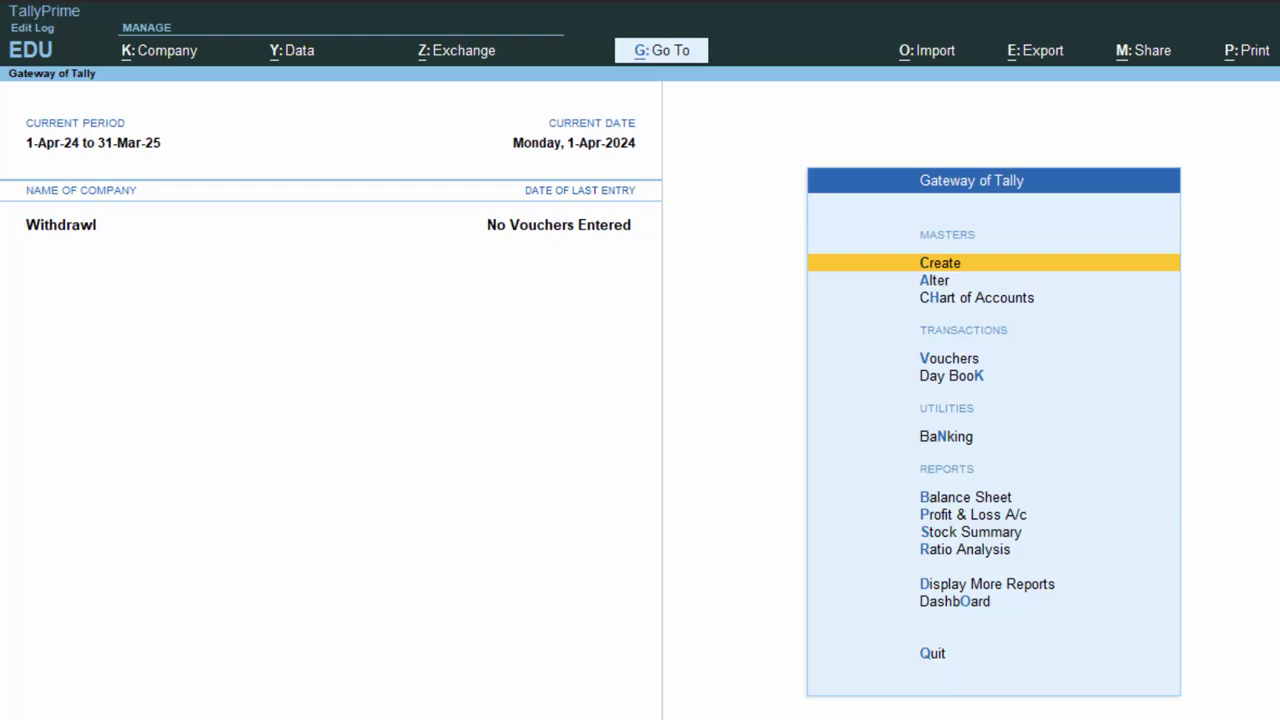
- Open voucher entry with V, landing on a blank Payment voucher No. 1
key("v")
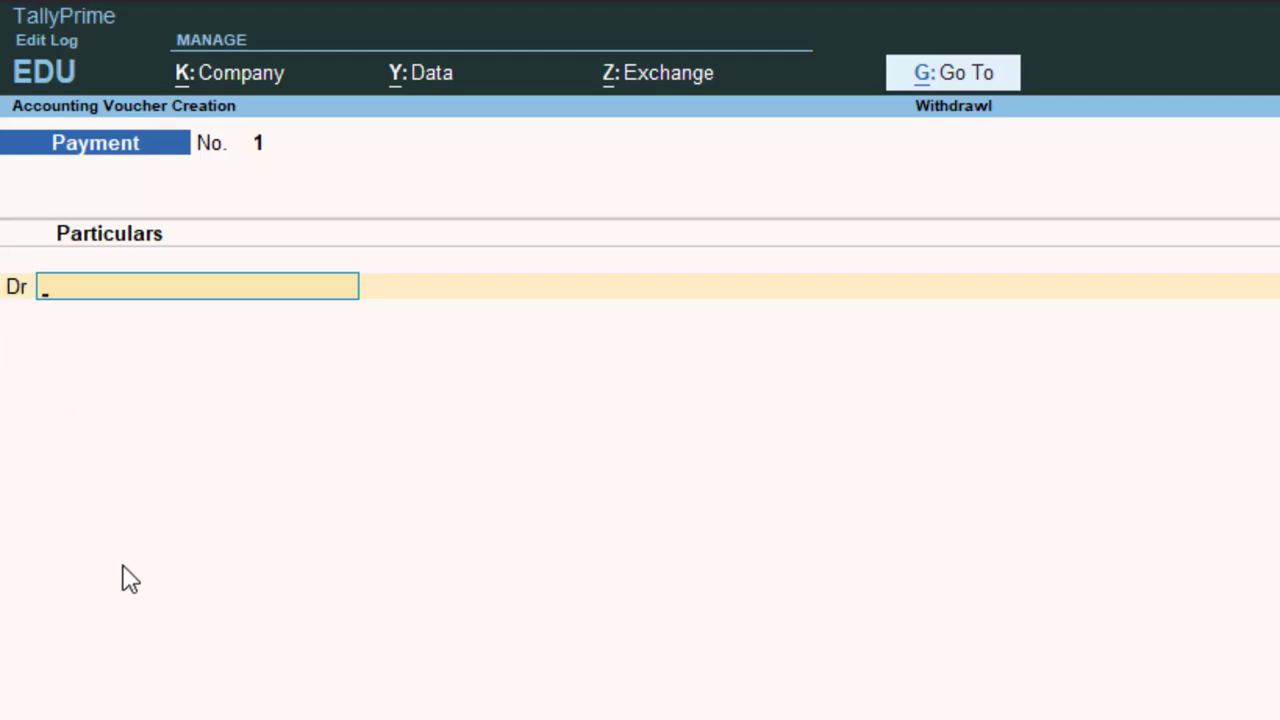
- Switch to a Receipt voucher and create ledger Capital A/c under the Capital Account group
key("F6")
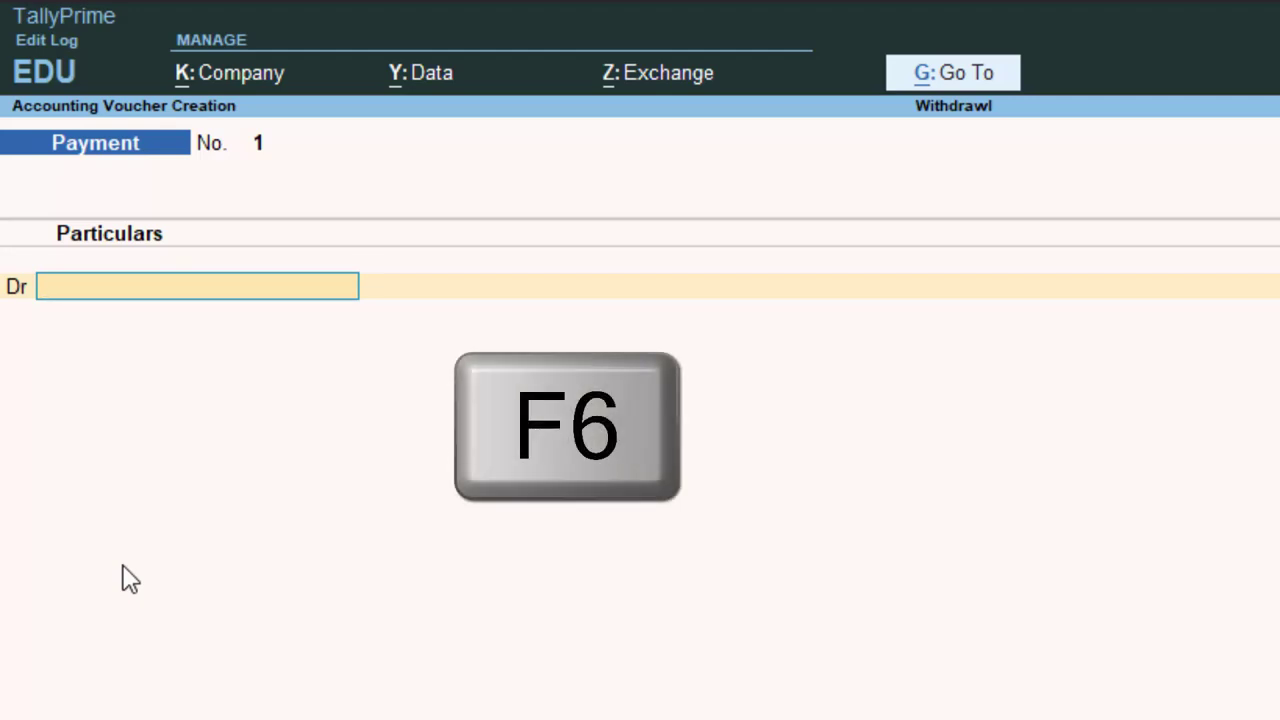
key("F6")
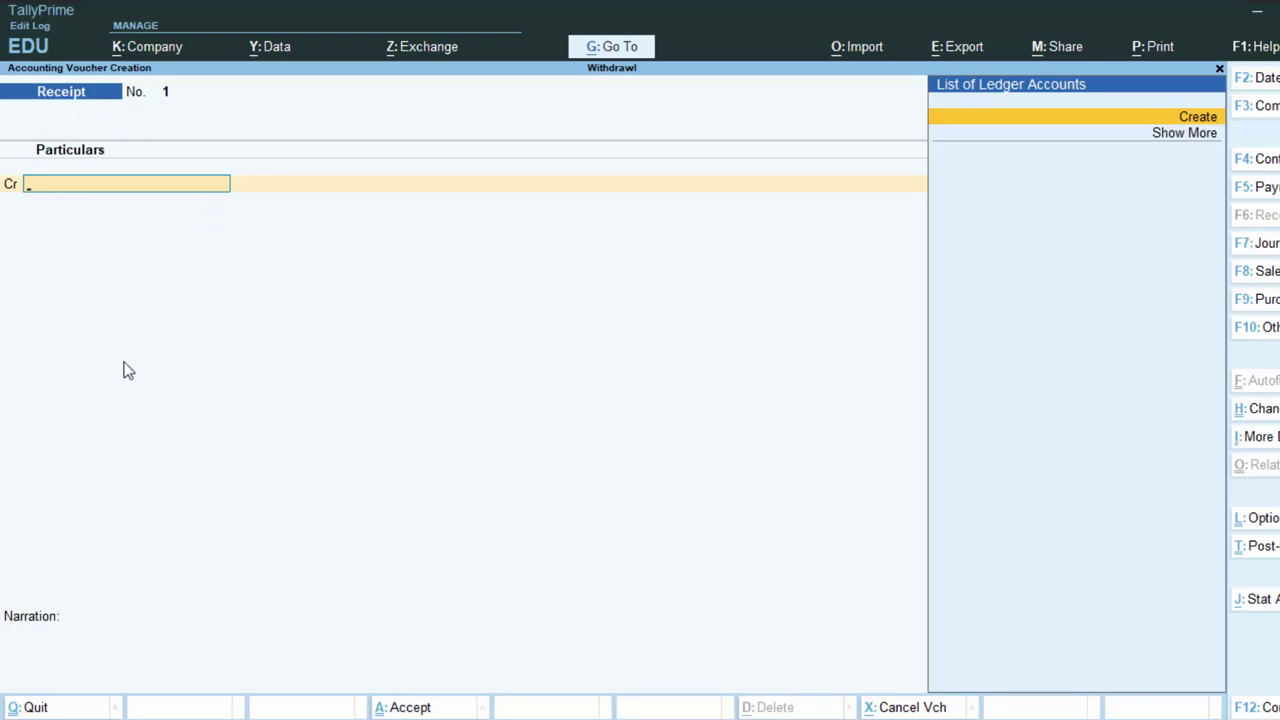
key("alt+c")
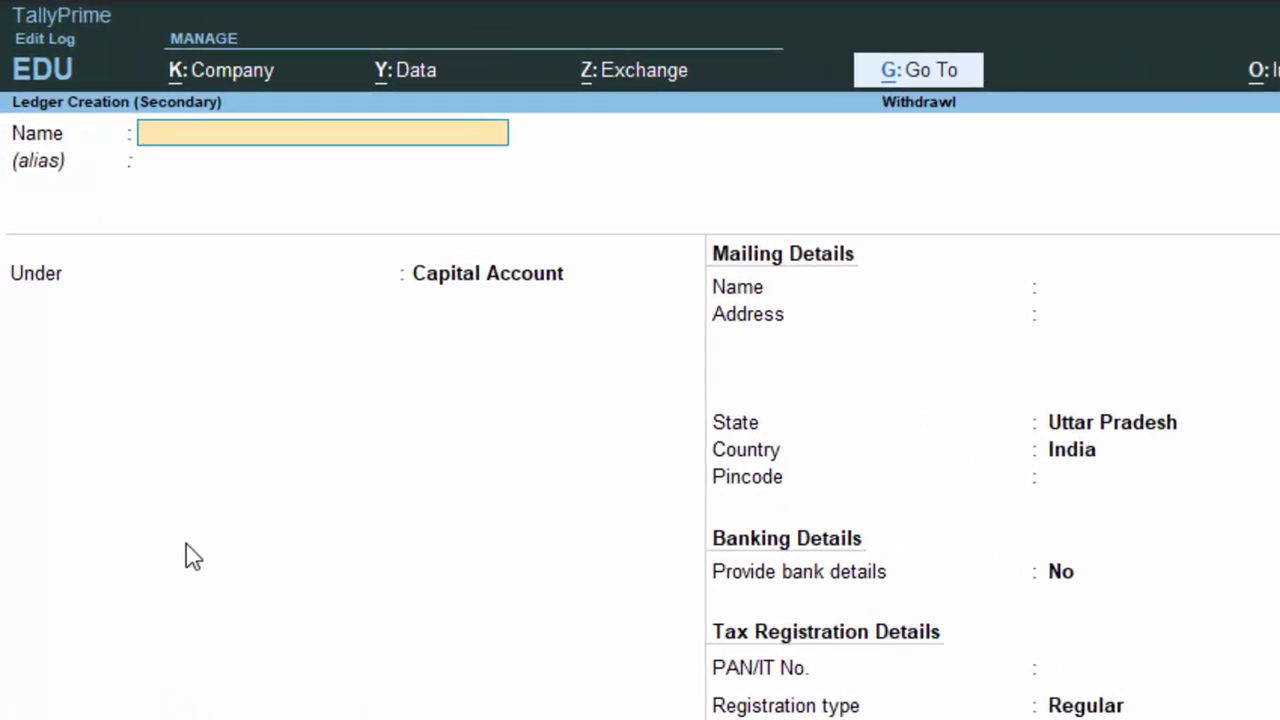
type("Ca")
type("pita")
type("l")
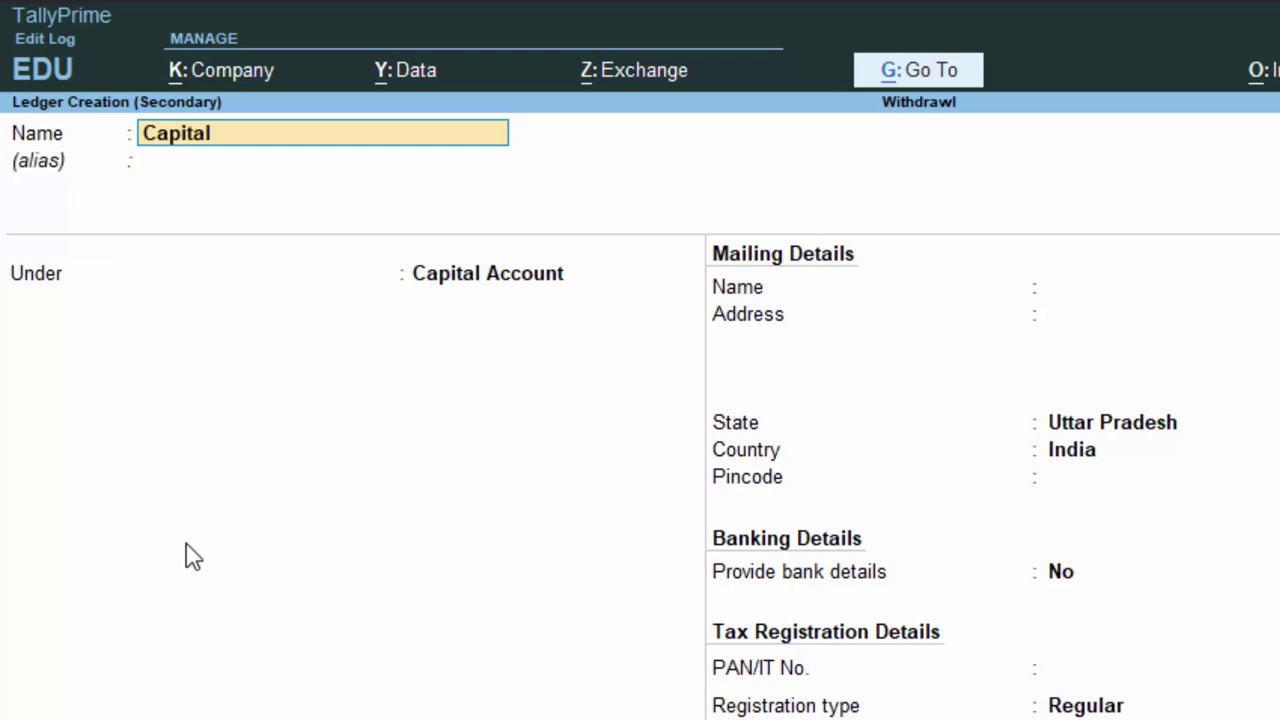
type("a")
type("/")
type("c")
key("Return")
key("Return")
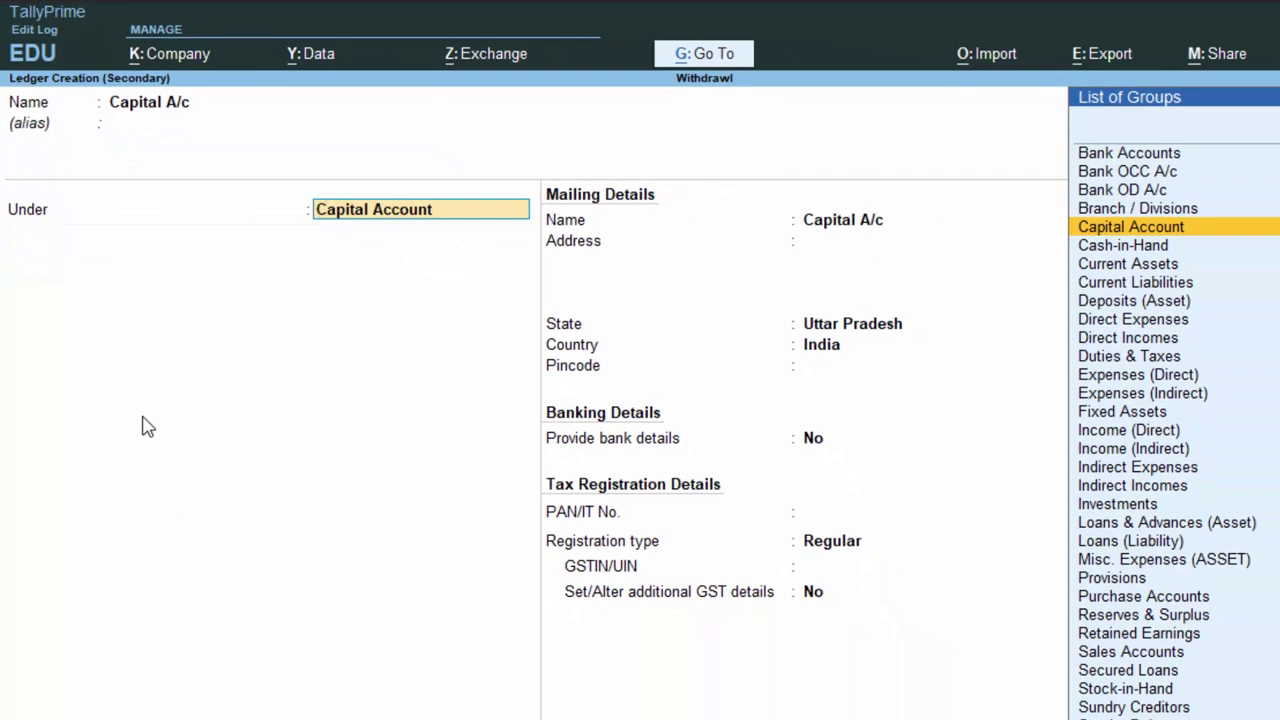
key("Return")
key("Return")
key("Return")
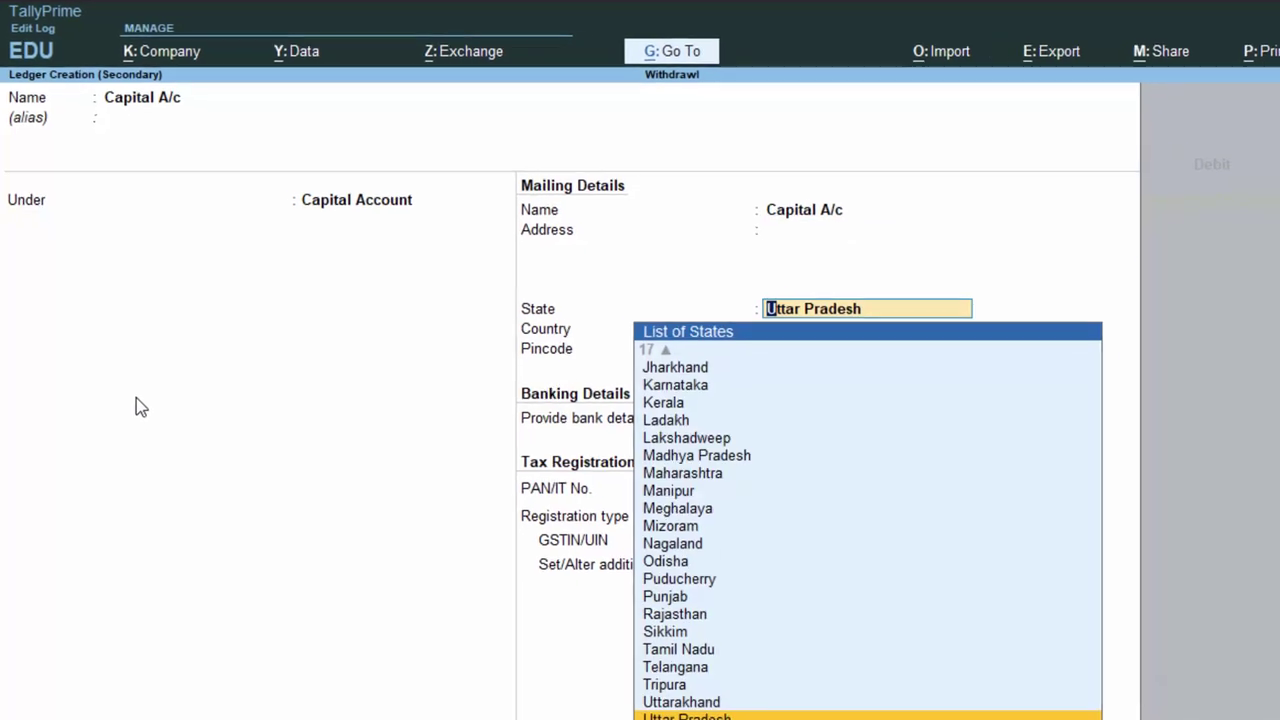
key("Return")
key("Return")
key("Return")
key("Return")
key("Return")
key("Return")
key("Return")
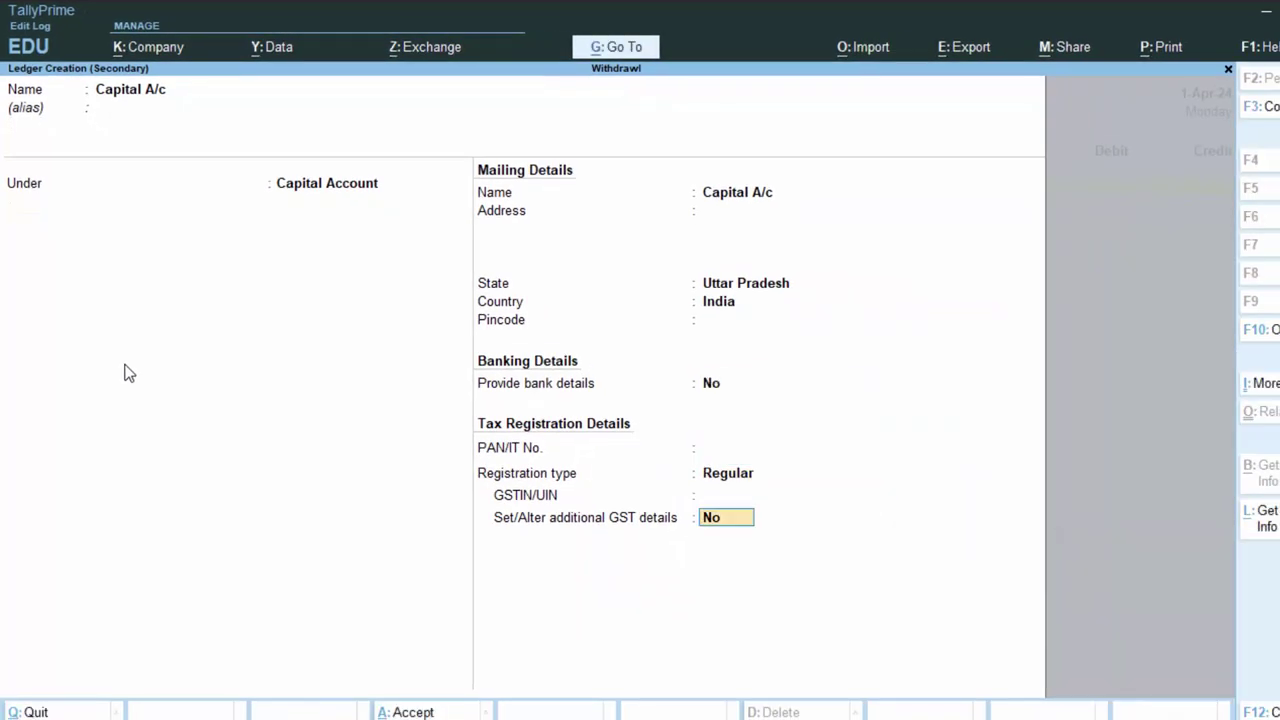
key("Return")
key("Return")
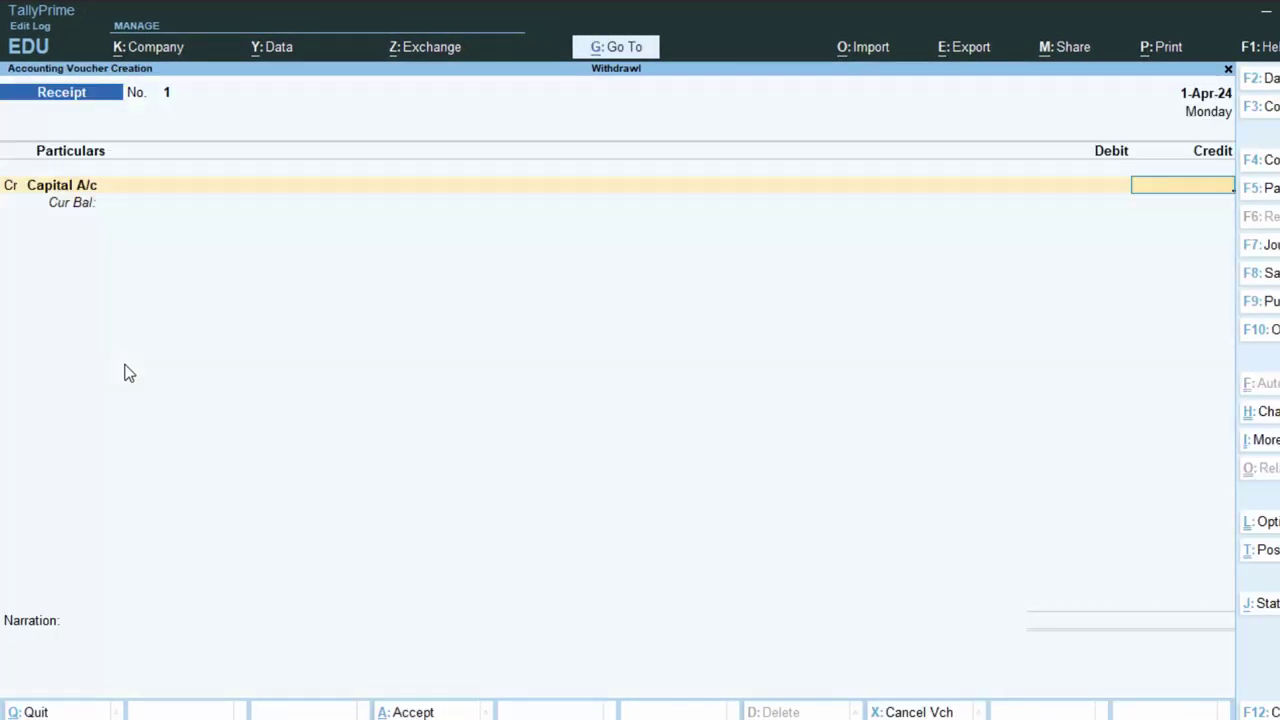
- Credit Capital A/c 60,000, debit Cash, narrate '60000 received incompany' and save the receipt
type("6")
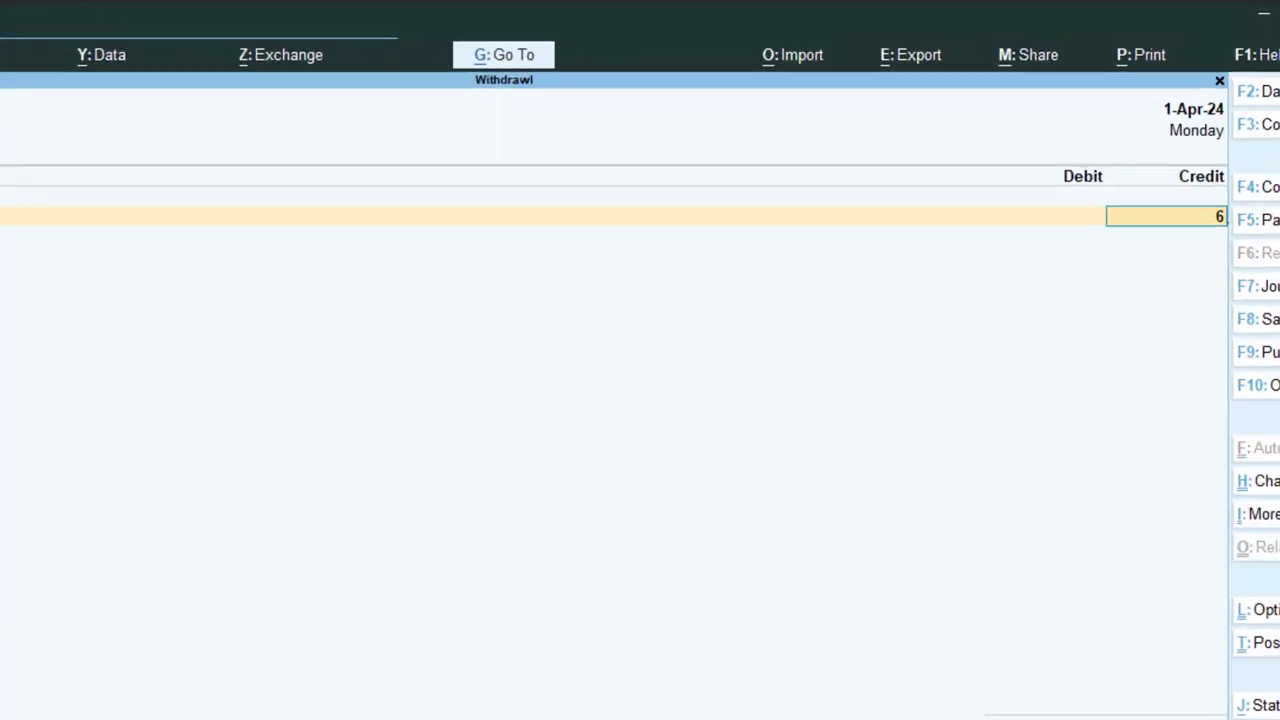
type("000")
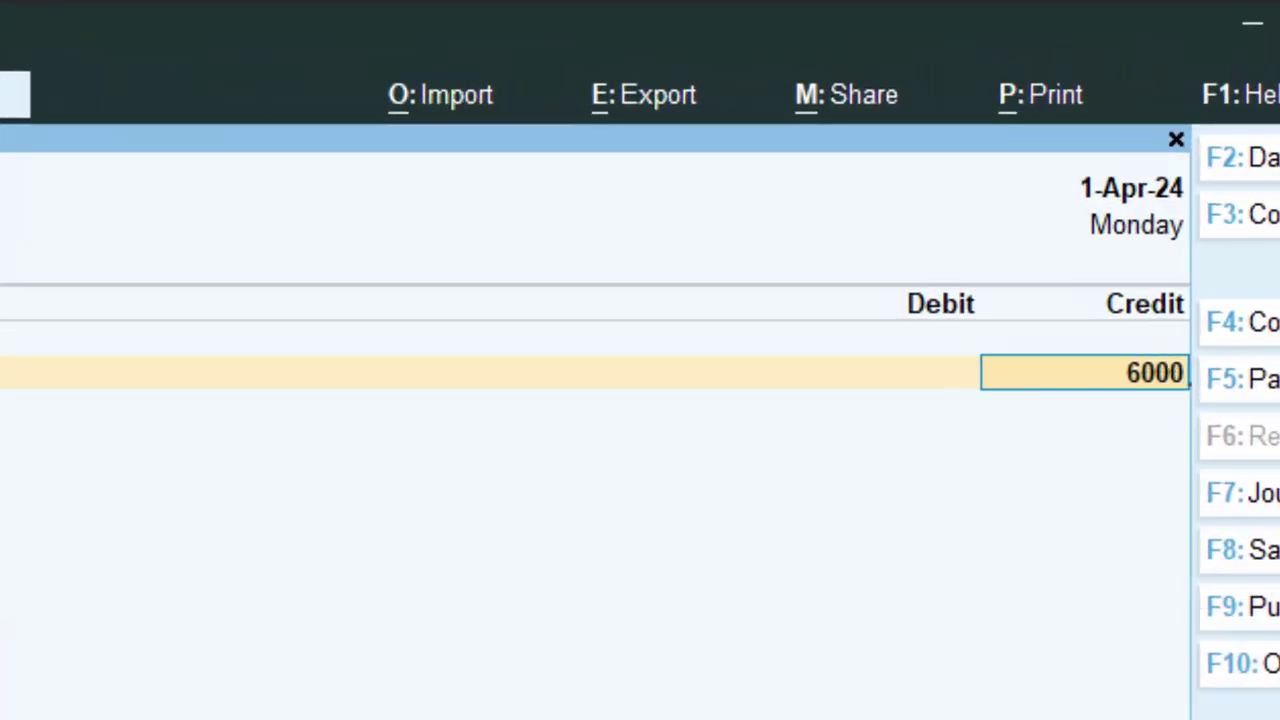
type("0")
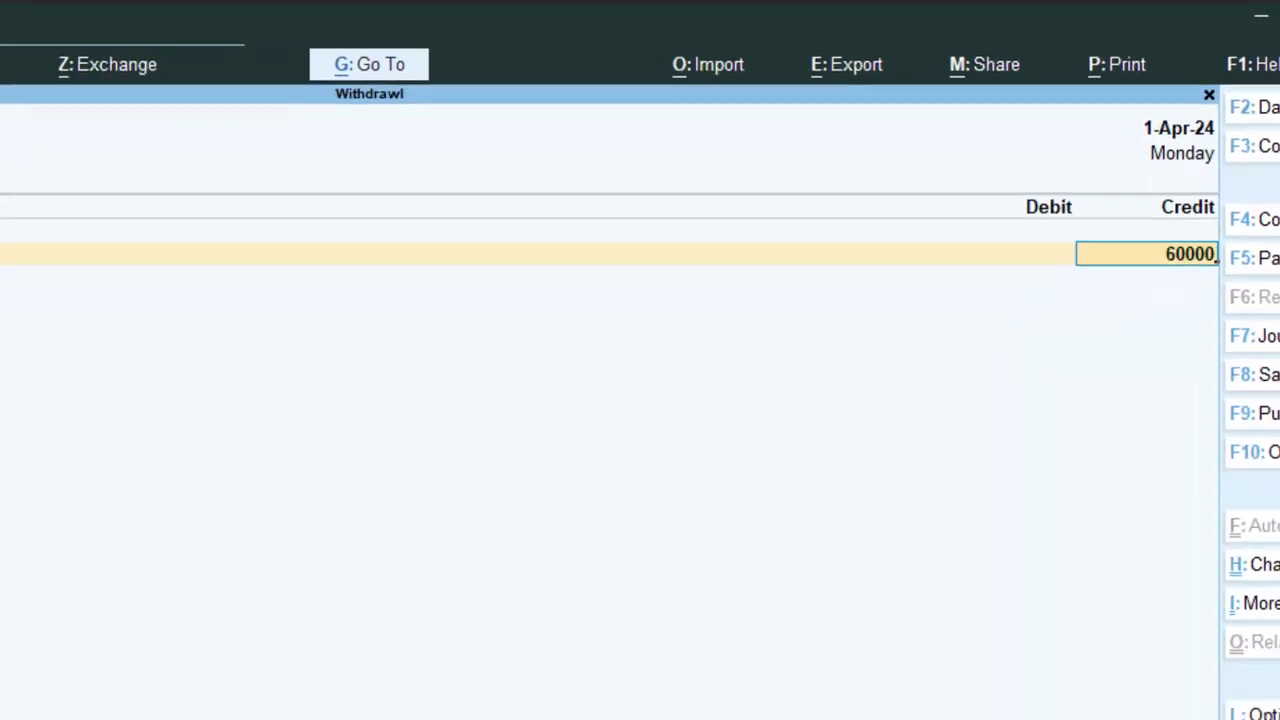
key("Return")
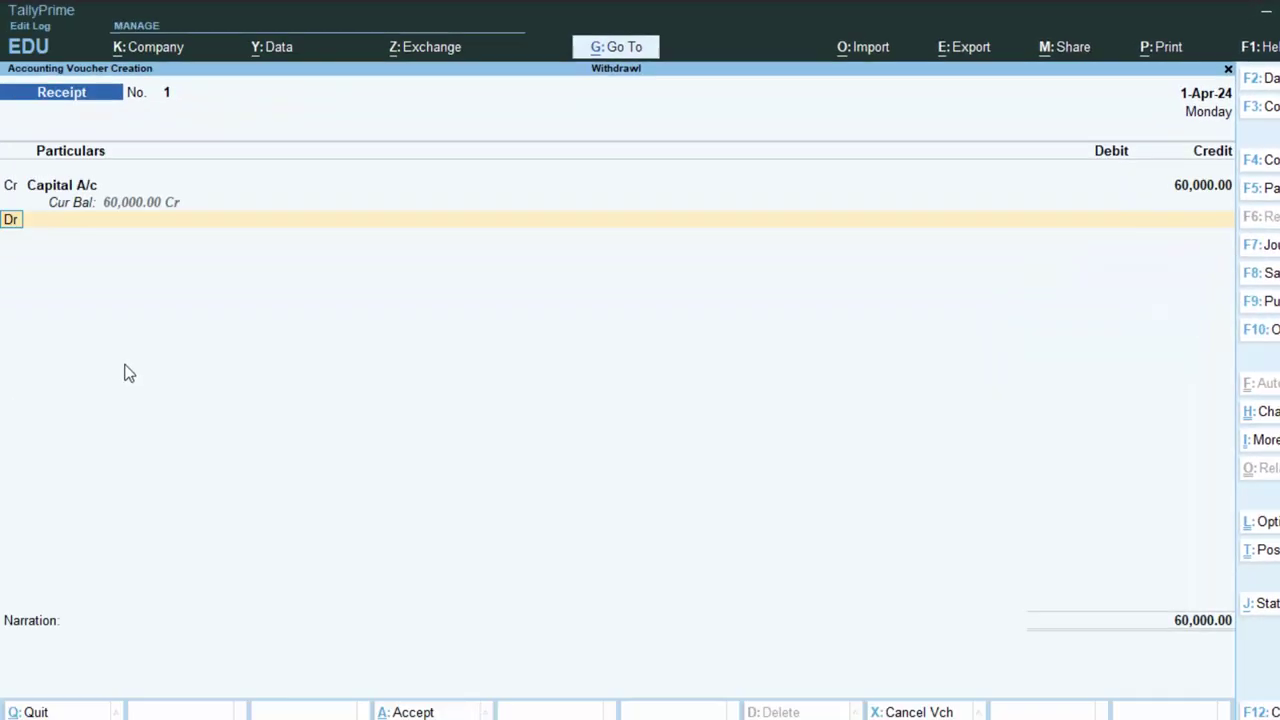
key("Return")
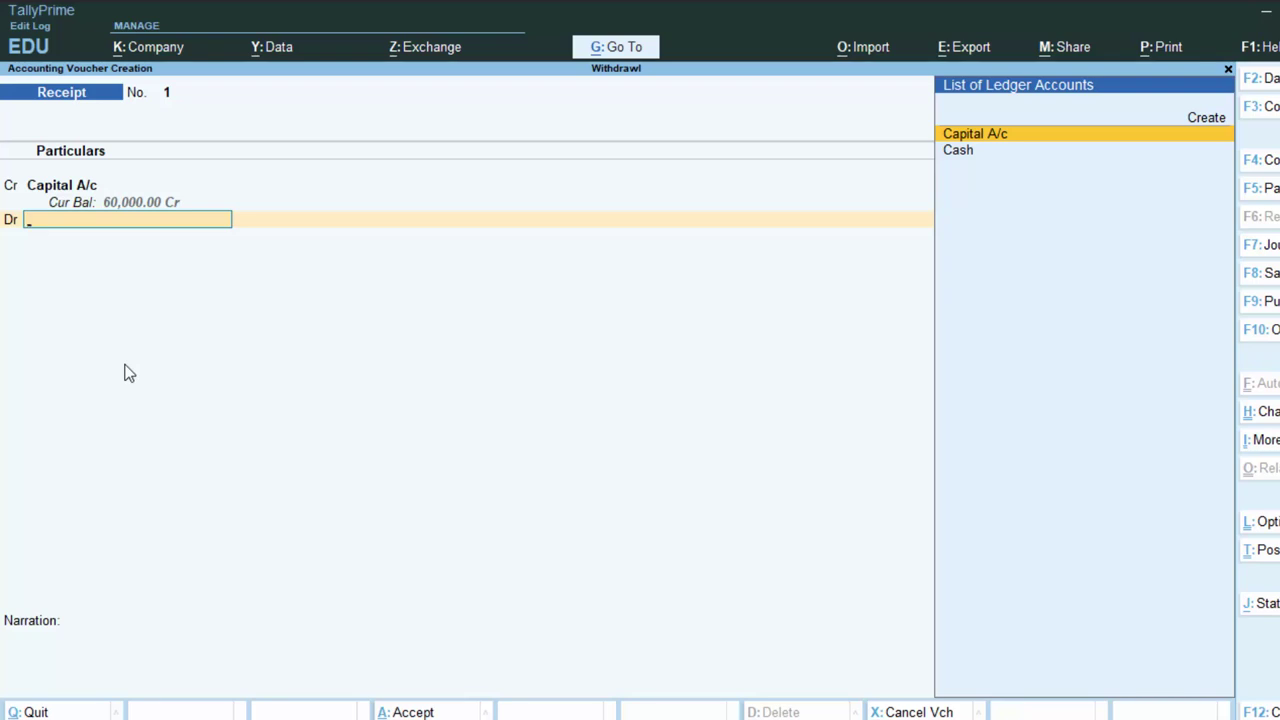
key("Down")
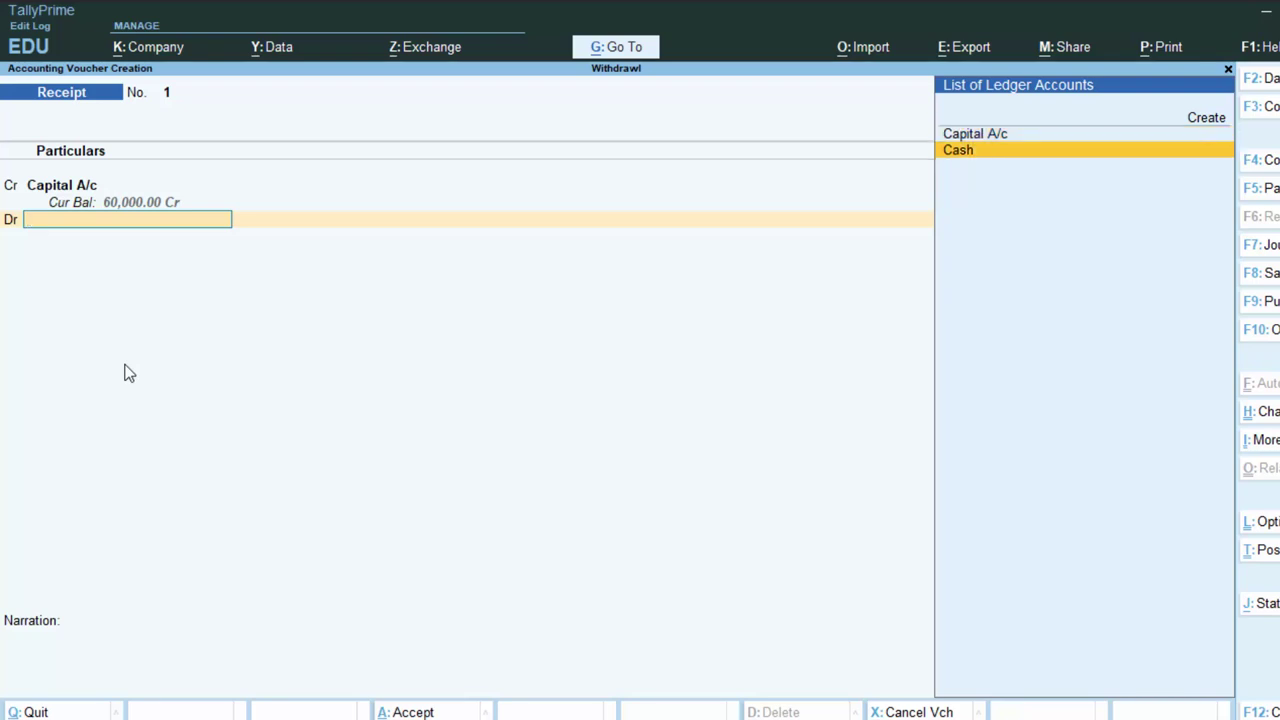
key("Return")
key("Return")
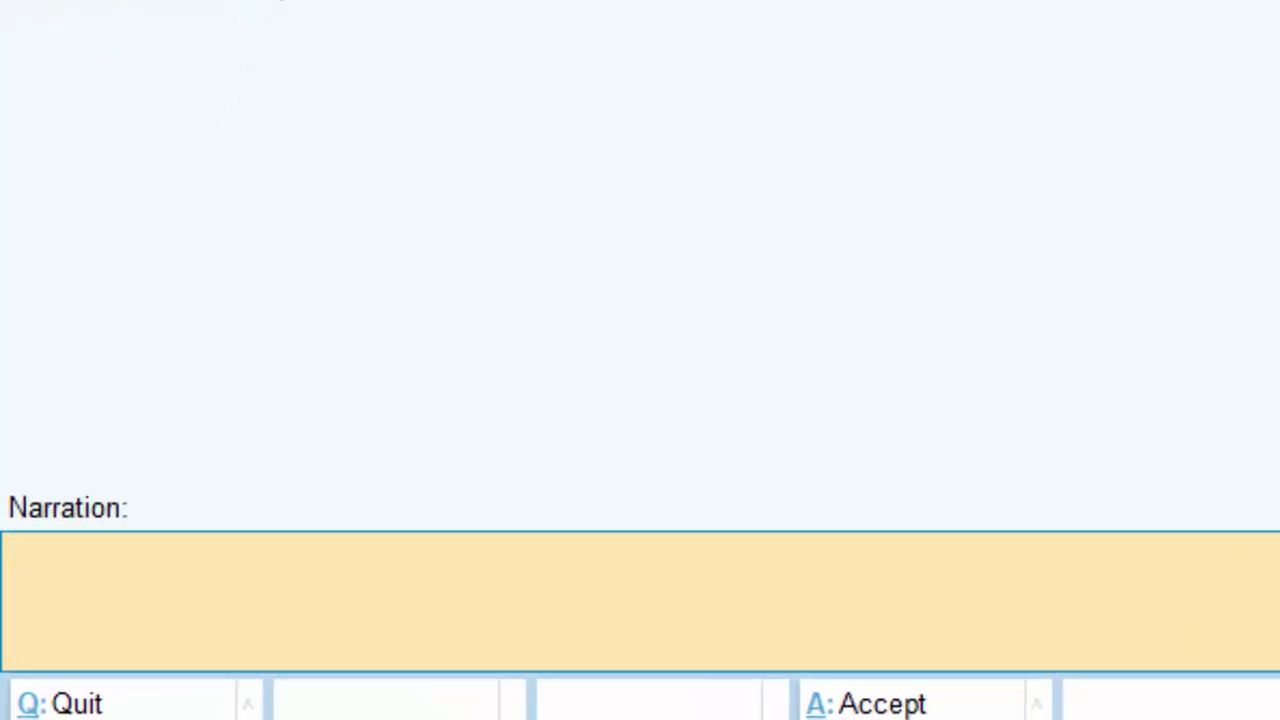
type("T")
key("BackSpace")
type("6")
type("000")
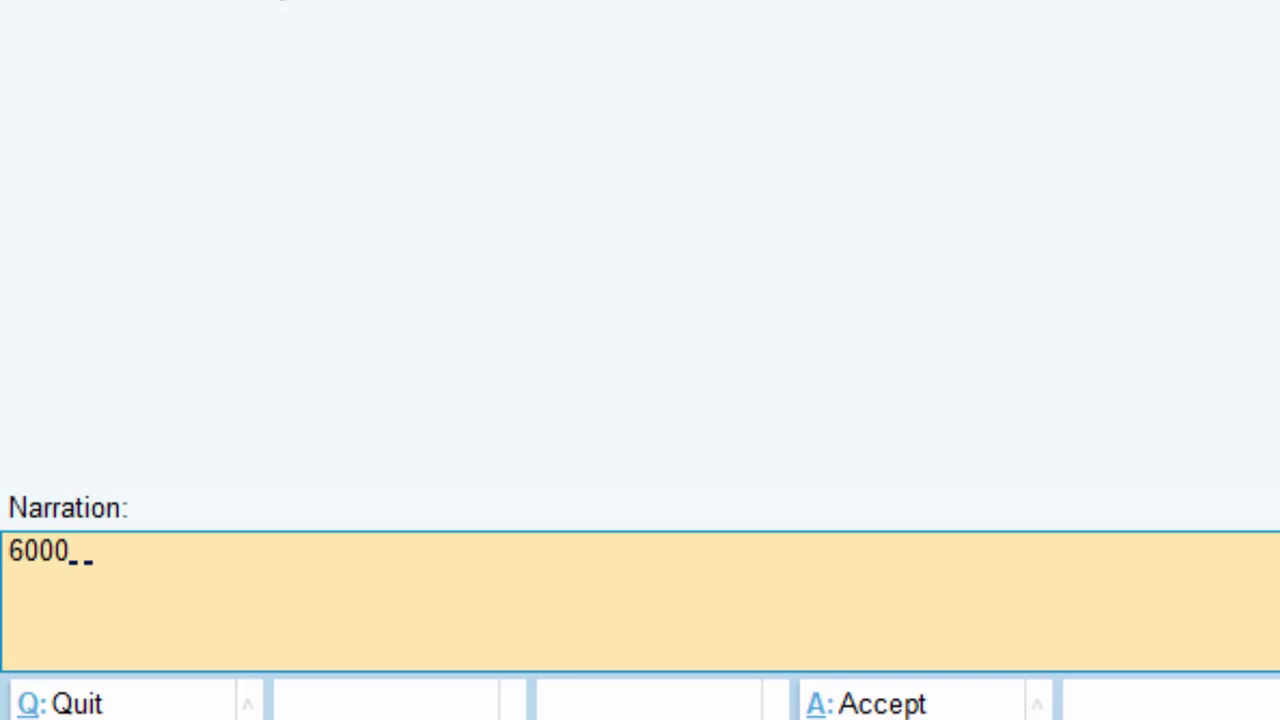
type("0 rec")
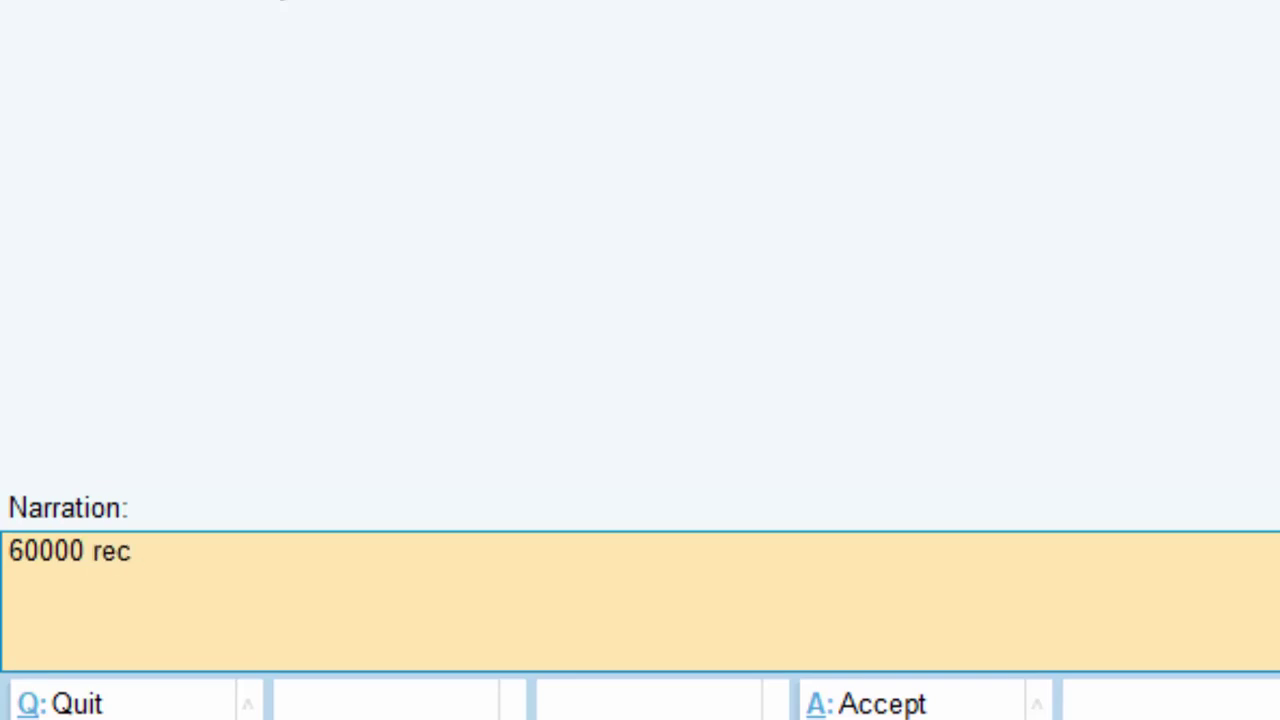
type("eived")
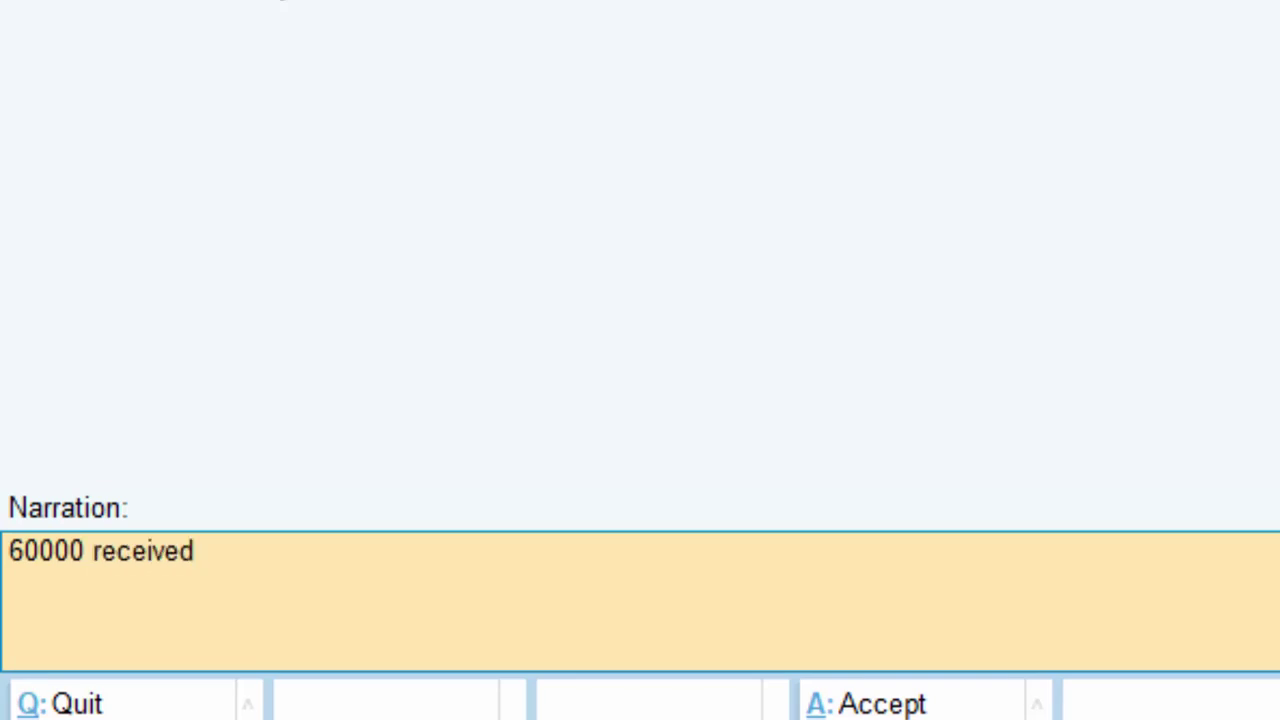
type(" in")
type(" comp")
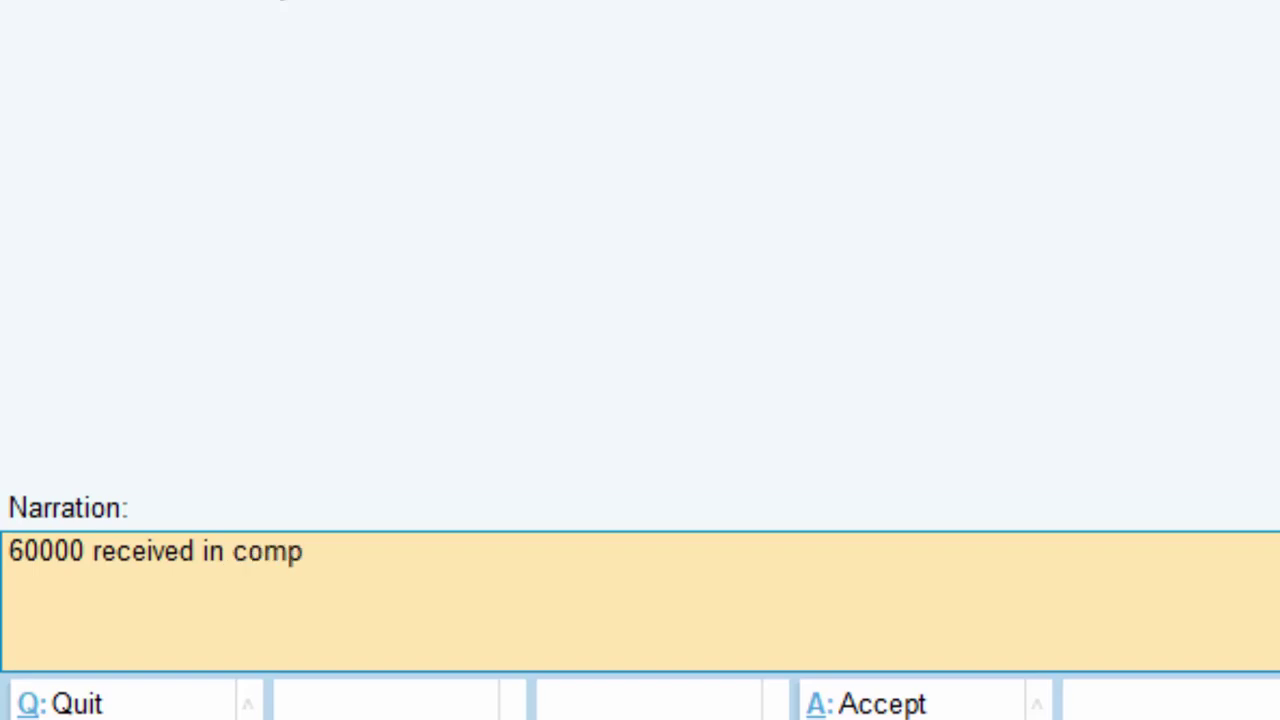
type("any")
key("Return")
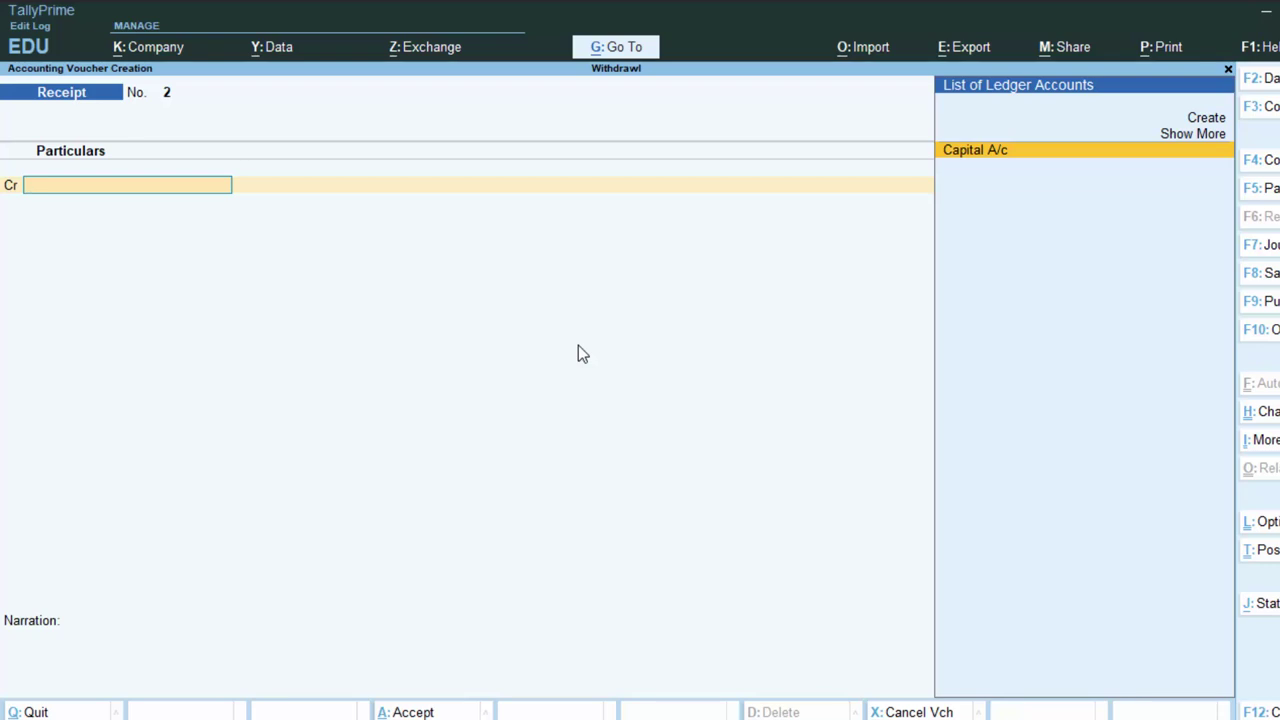
- Change the blank voucher type from Receipt to Contra with F4
key("F4")
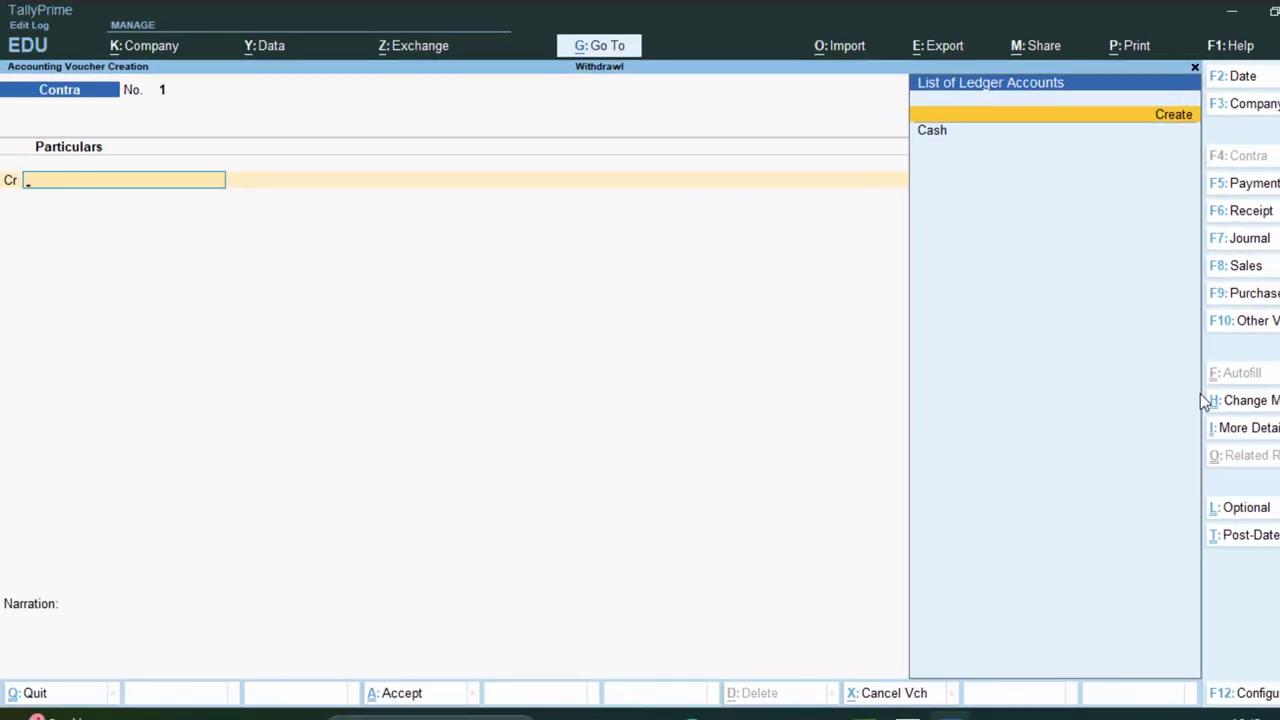
- Switch the Contra voucher to Single Entry mode via Ctrl+H and move to Create
key("ctrl")
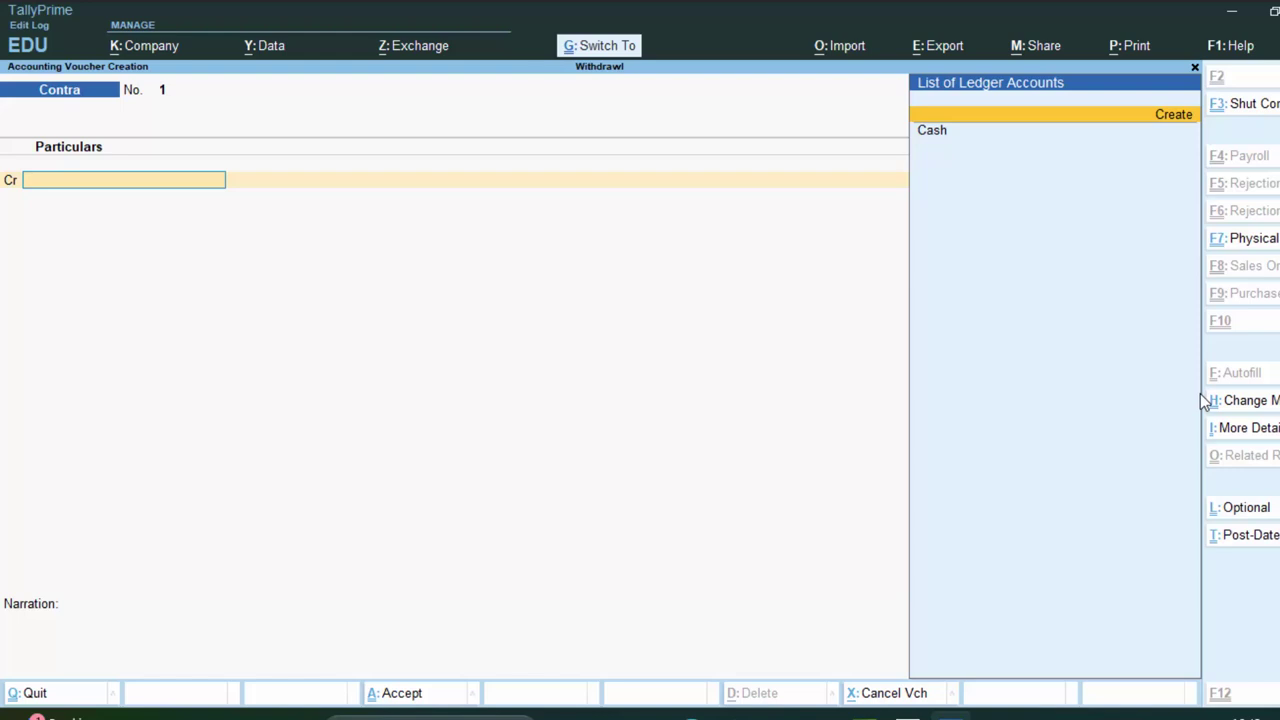
key("ctrl+h")
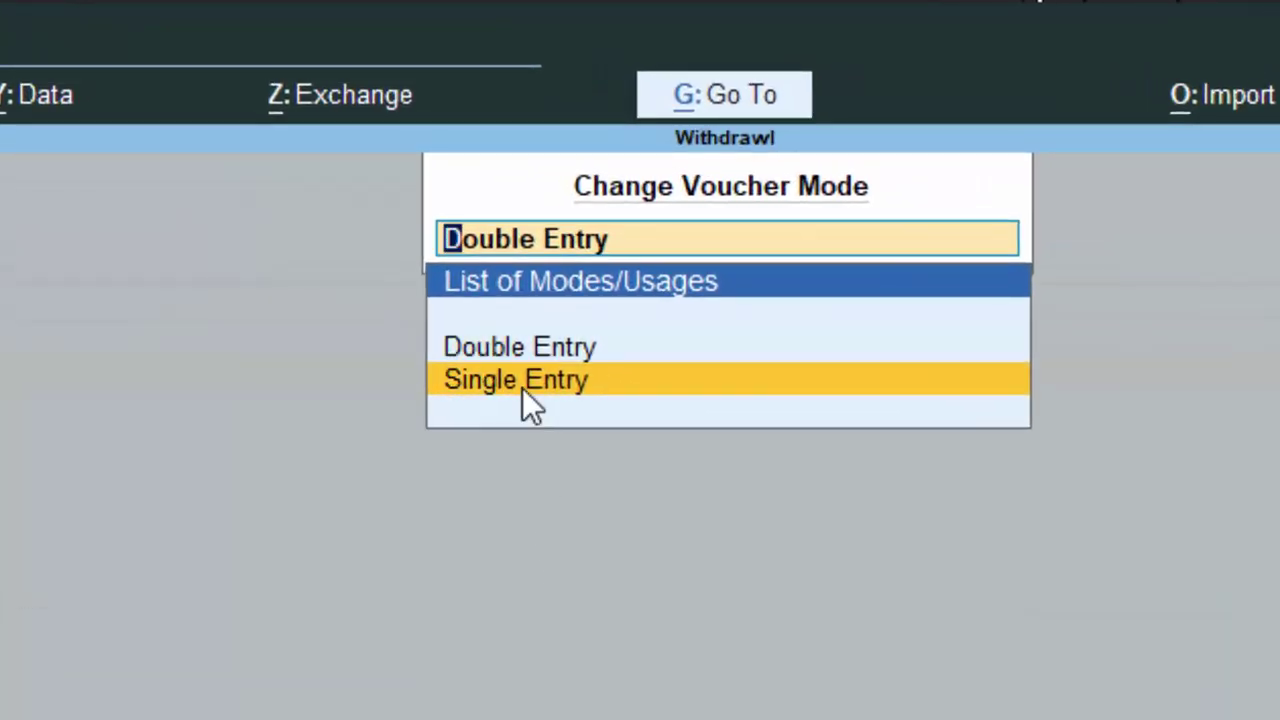
left_click(522, 385)
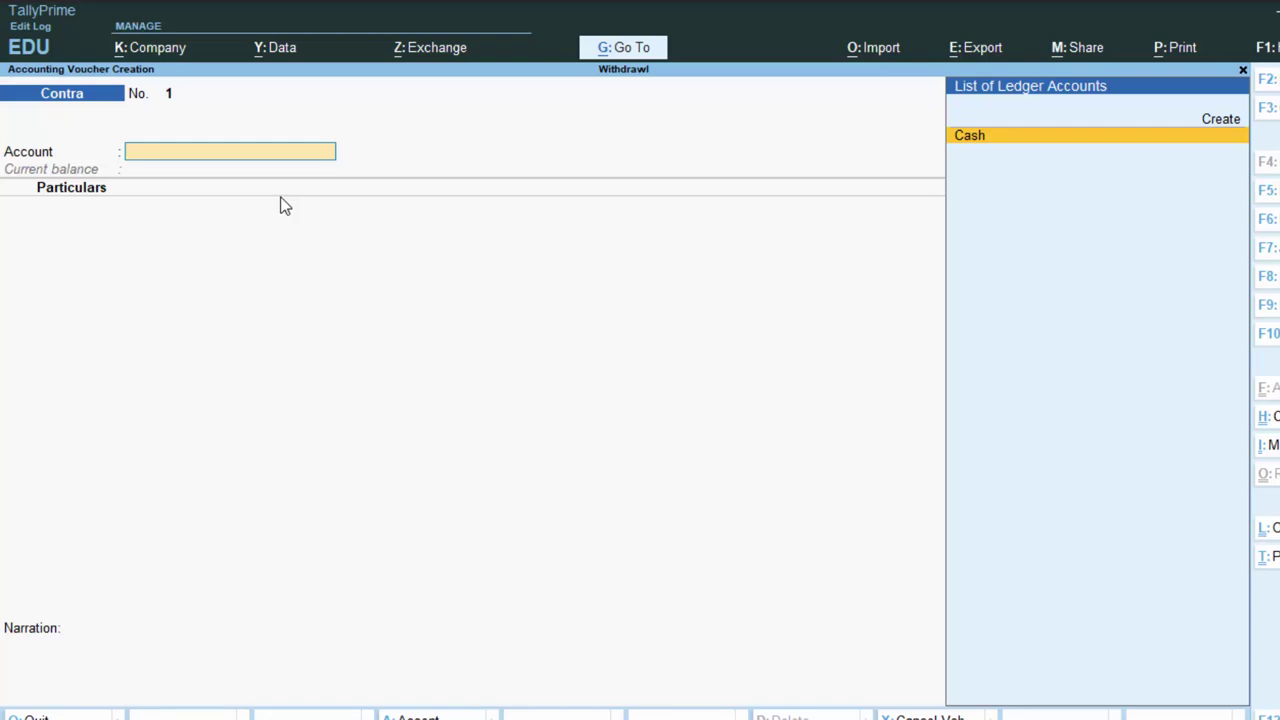
key("Up")
- Start a new ledger named Canera Bank under the Bank Accounts group
key("Return")
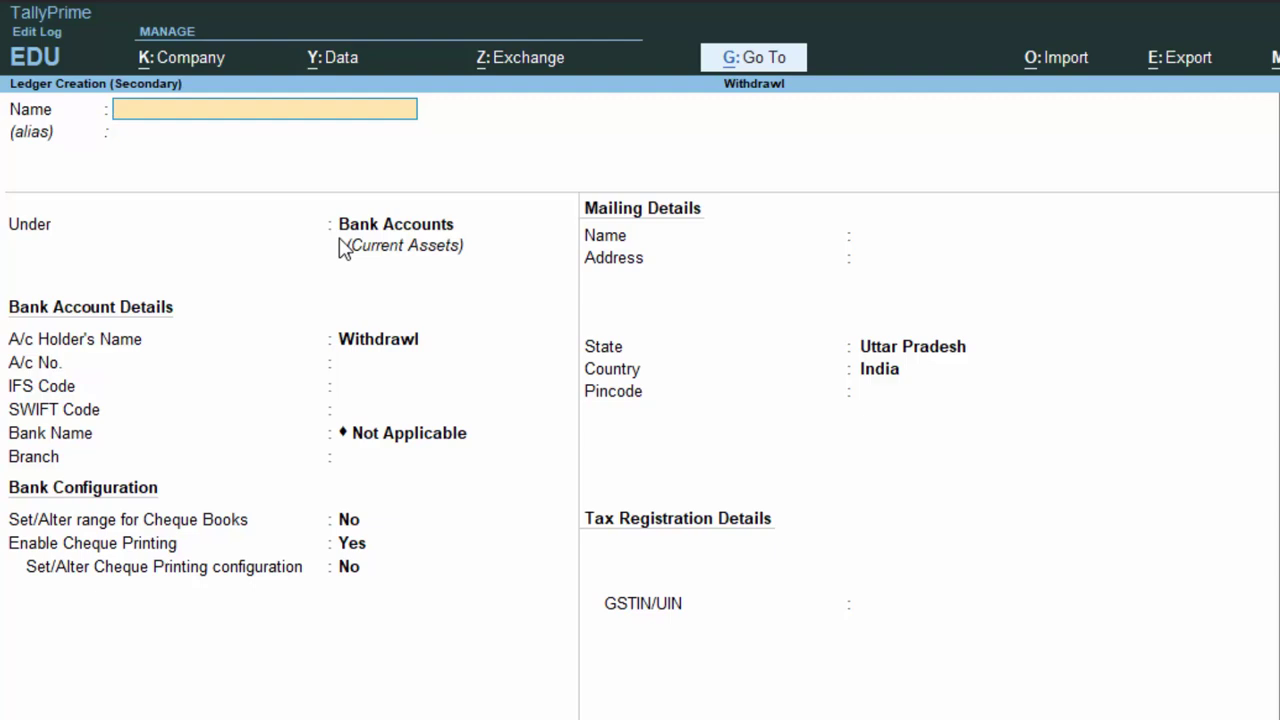
type("Ca")
type("nera ")
type("Bank")
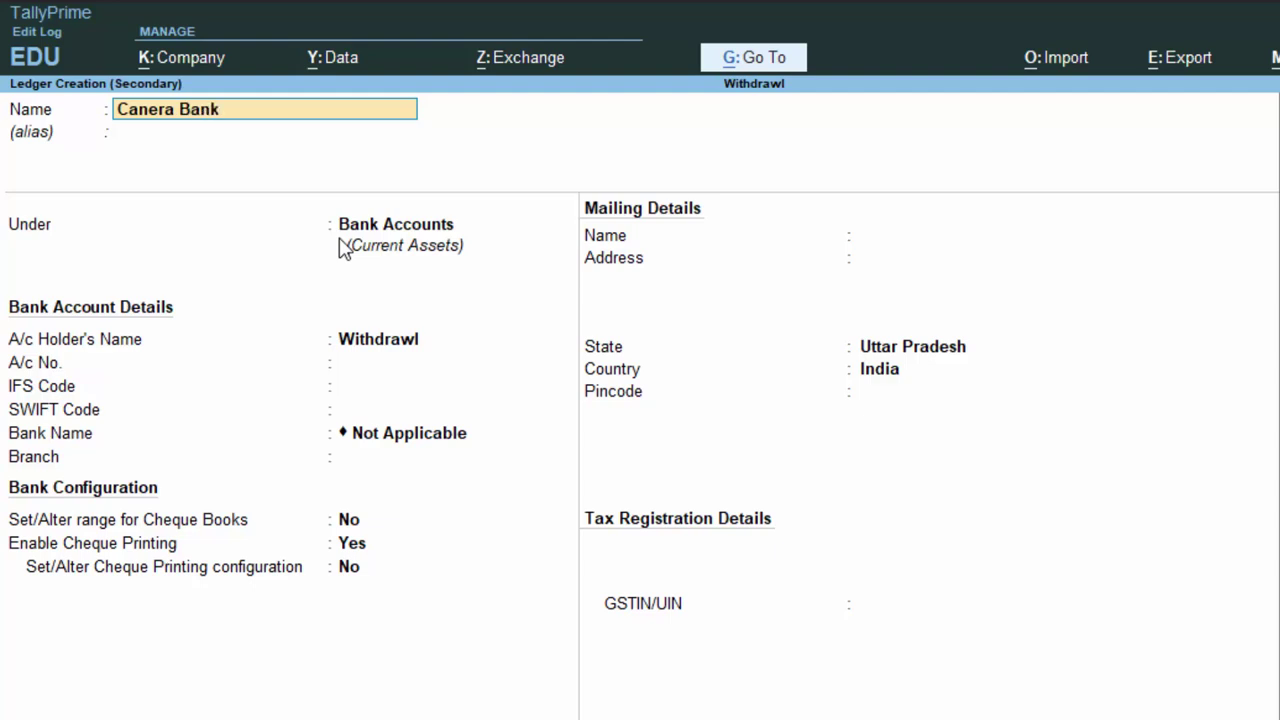
key("Return")
key("Return")
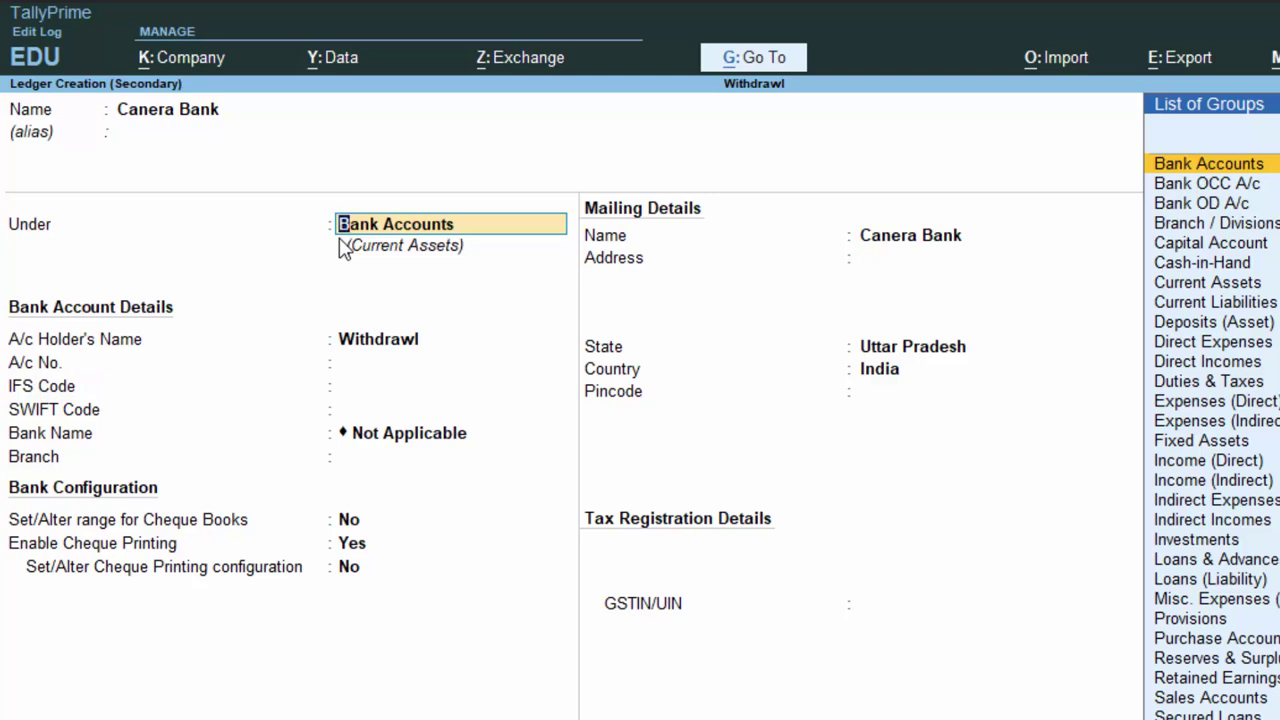
type("B")
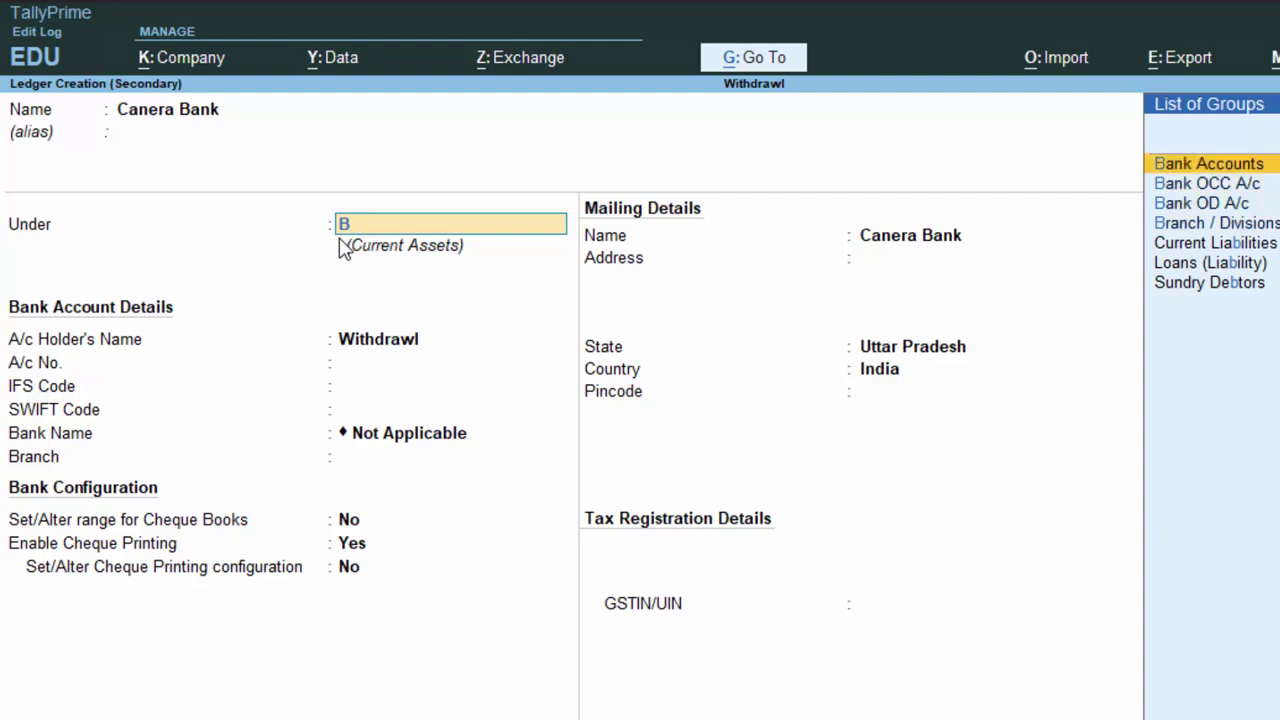
key("Return")
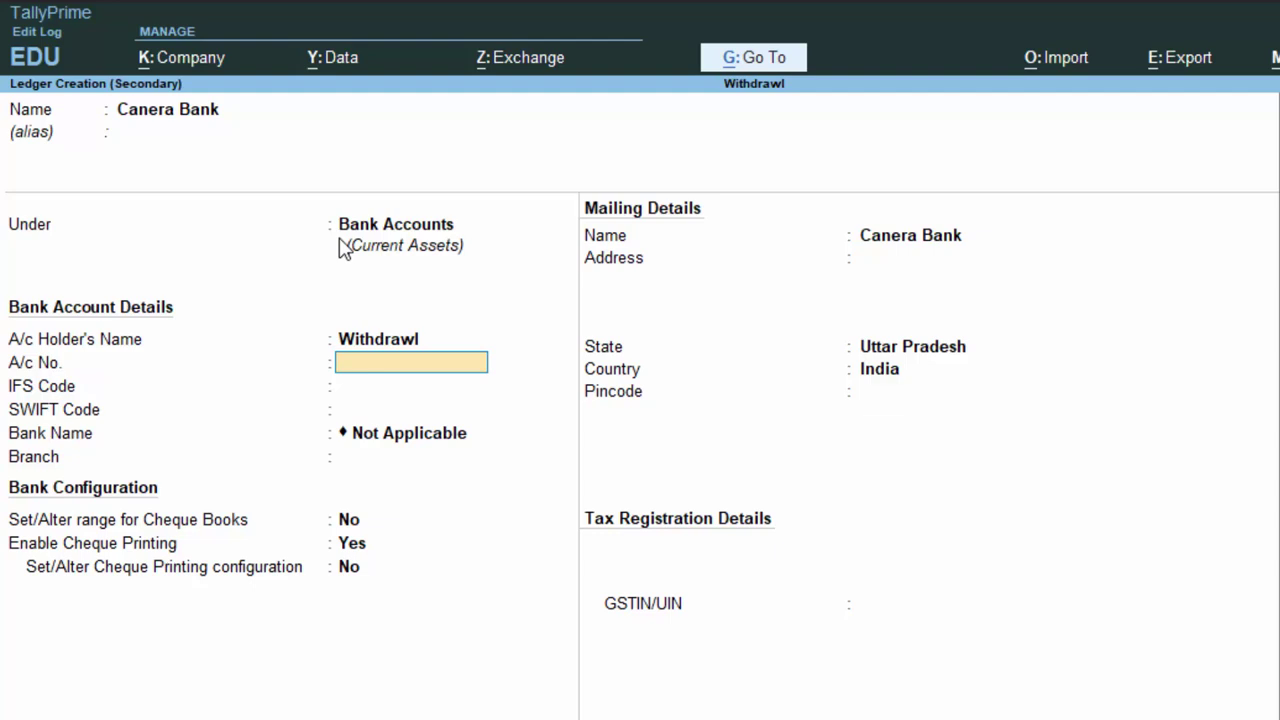
- Fill in the account holder's name, bank account number and branch Deoria for Canera Bank
key("BackSpace")
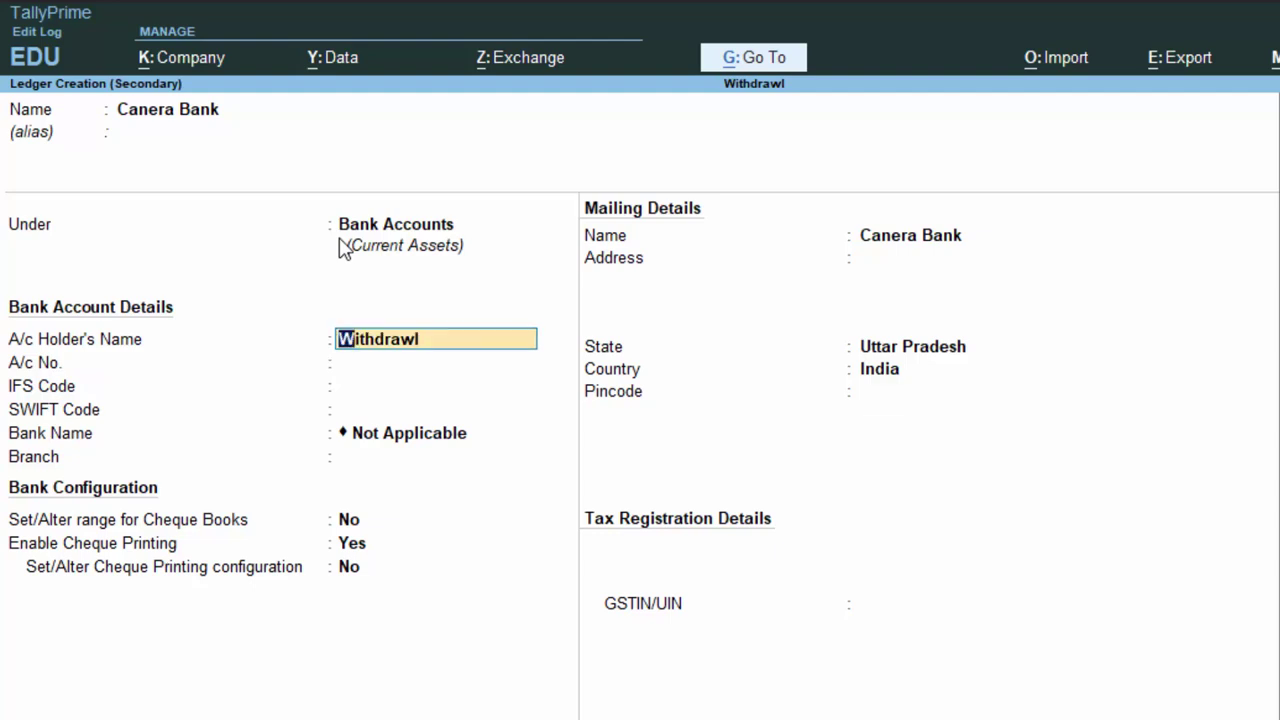
type("Mr ")
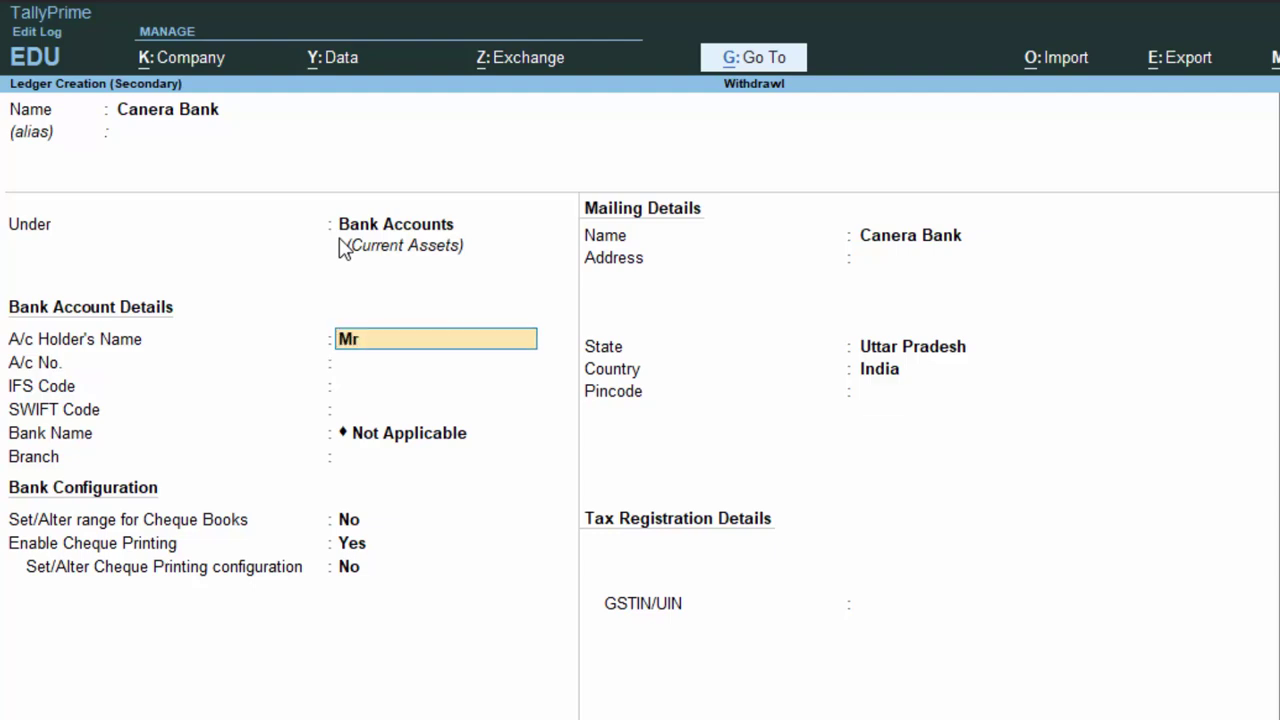
type("Ra")
type("ju")
key("Return")
key("Return")
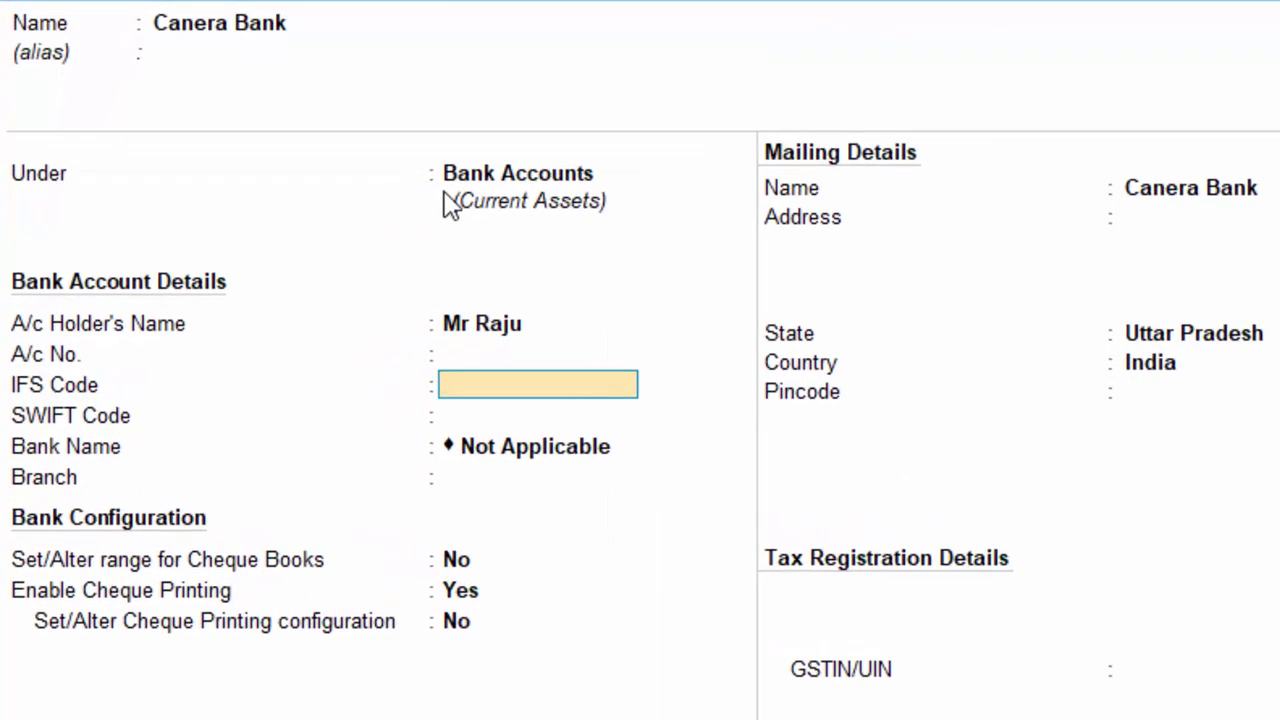
key("BackSpace")
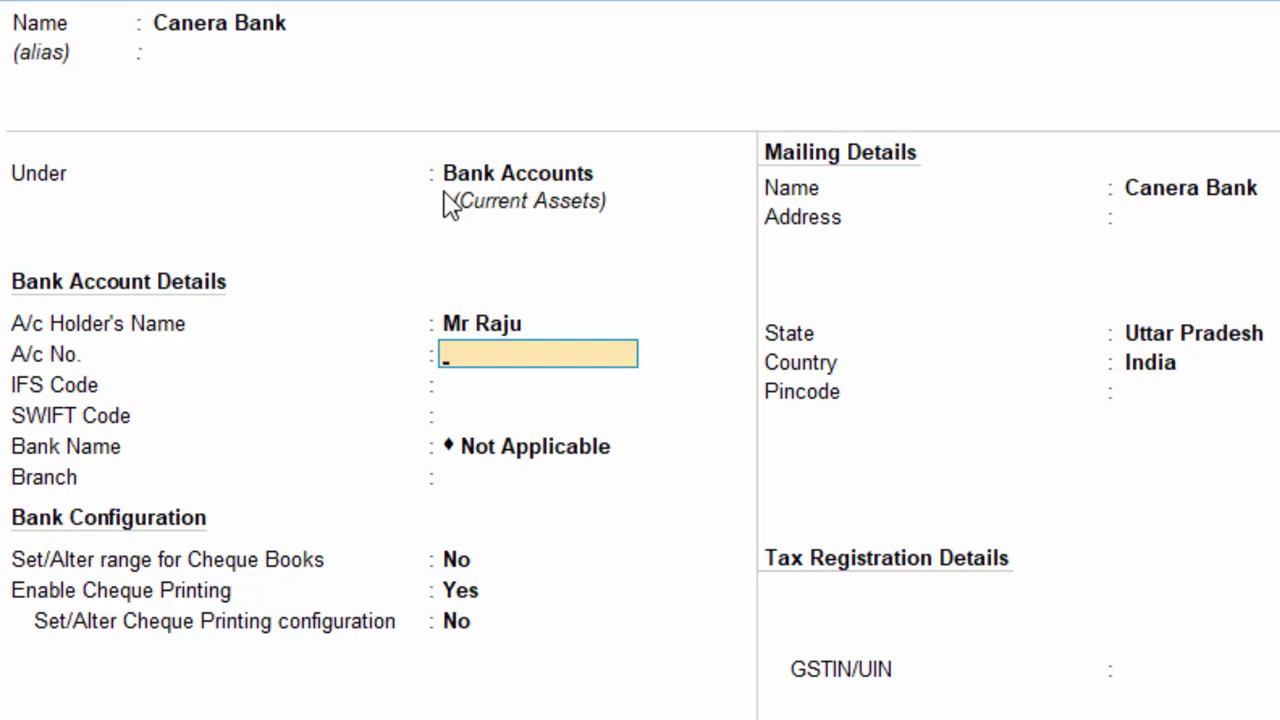
type("333")
type("034")
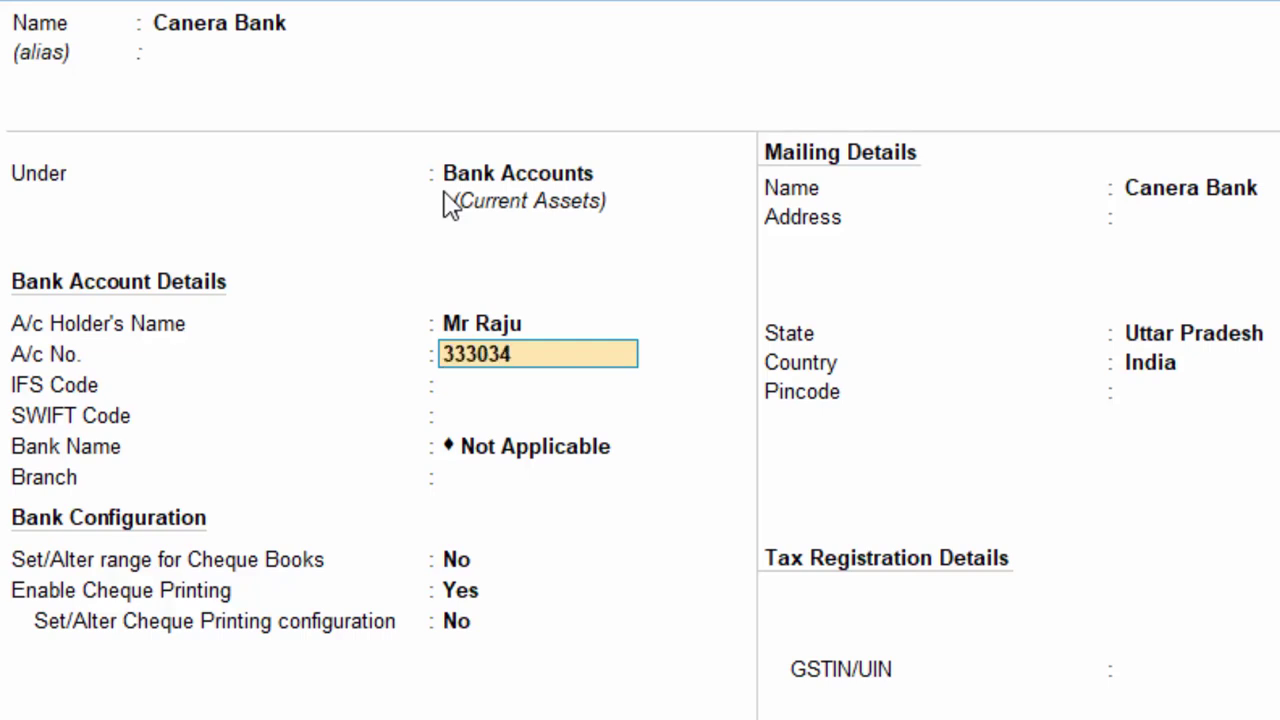
type("56789")
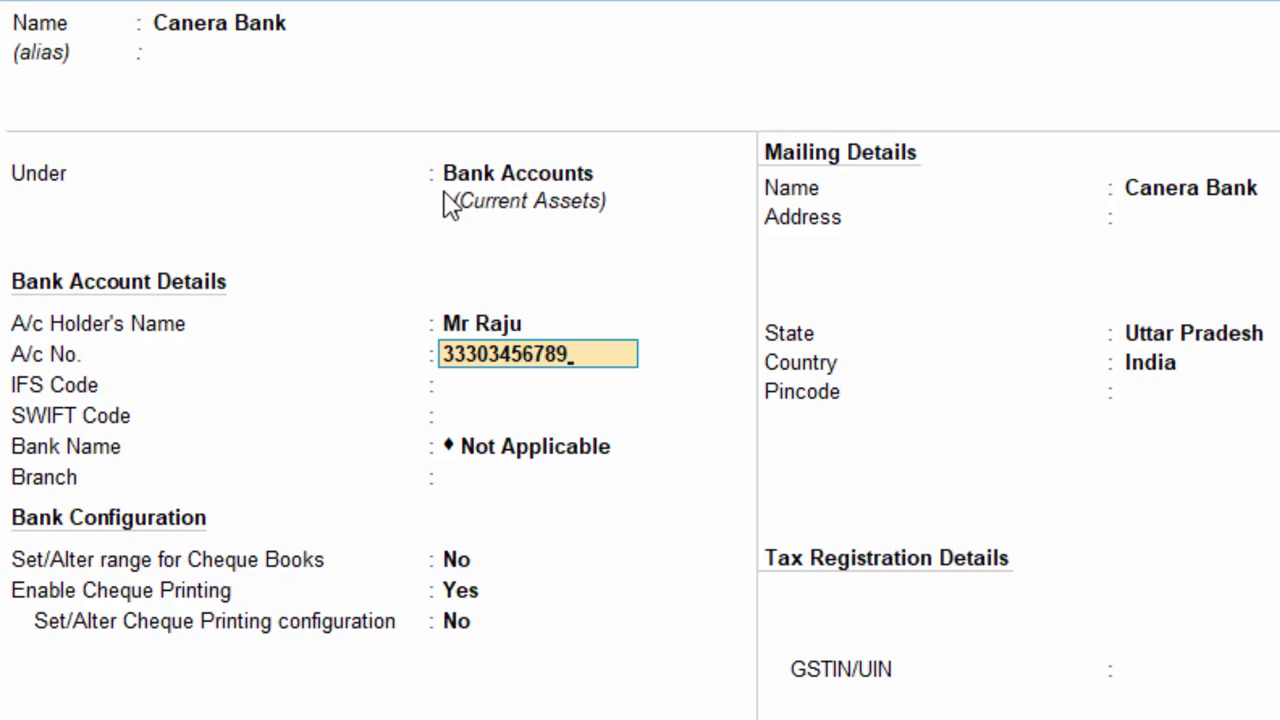
key("Return")
key("Return")
key("Return")
key("Return")
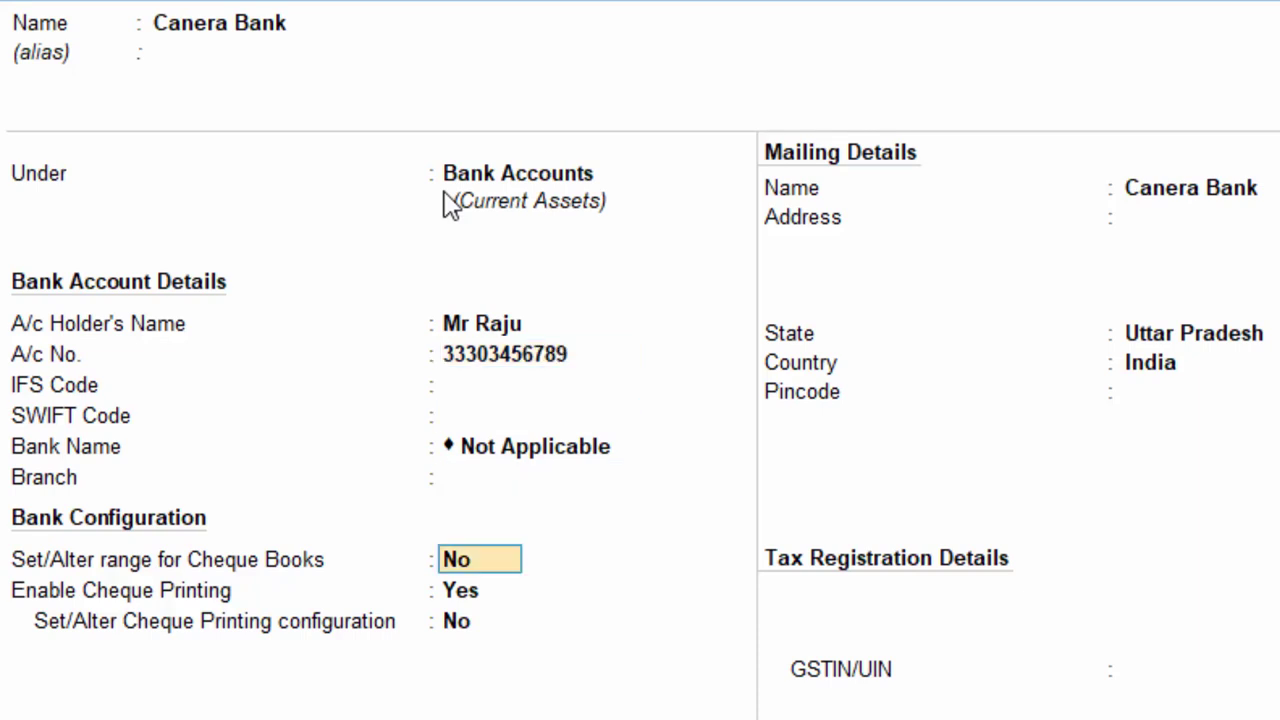
key("BackSpace")
type("D")
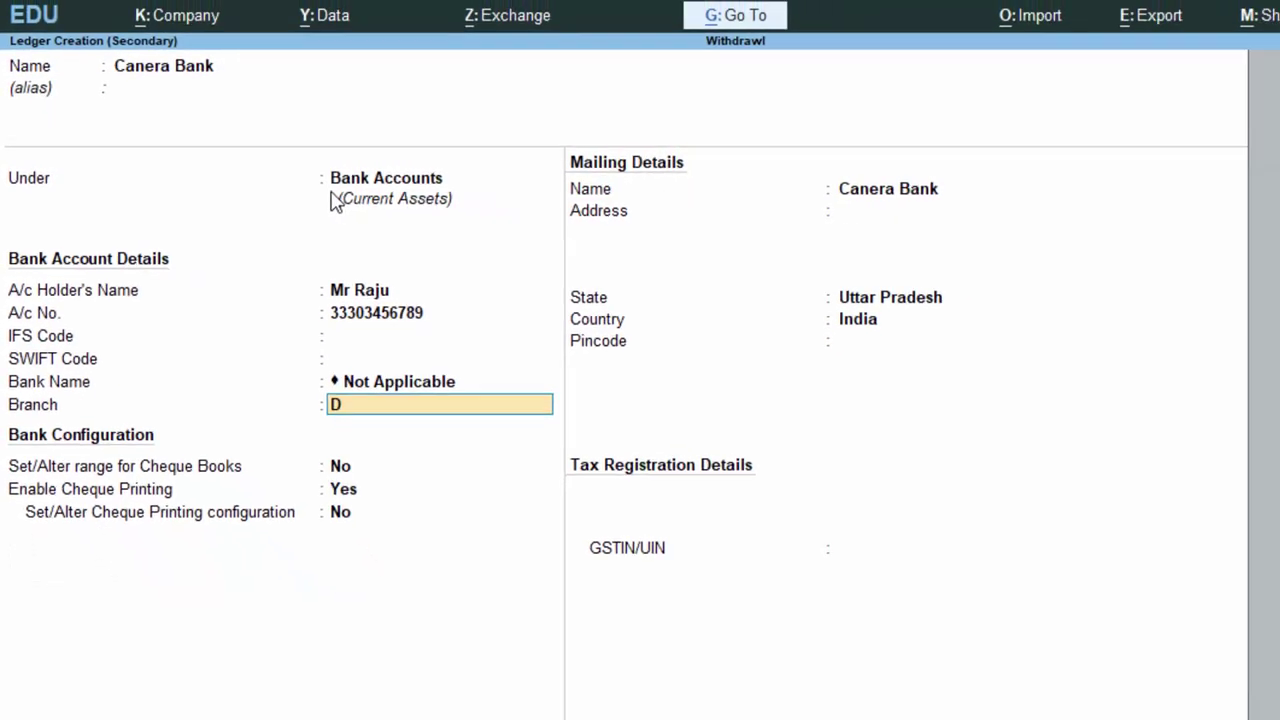
type("eori")
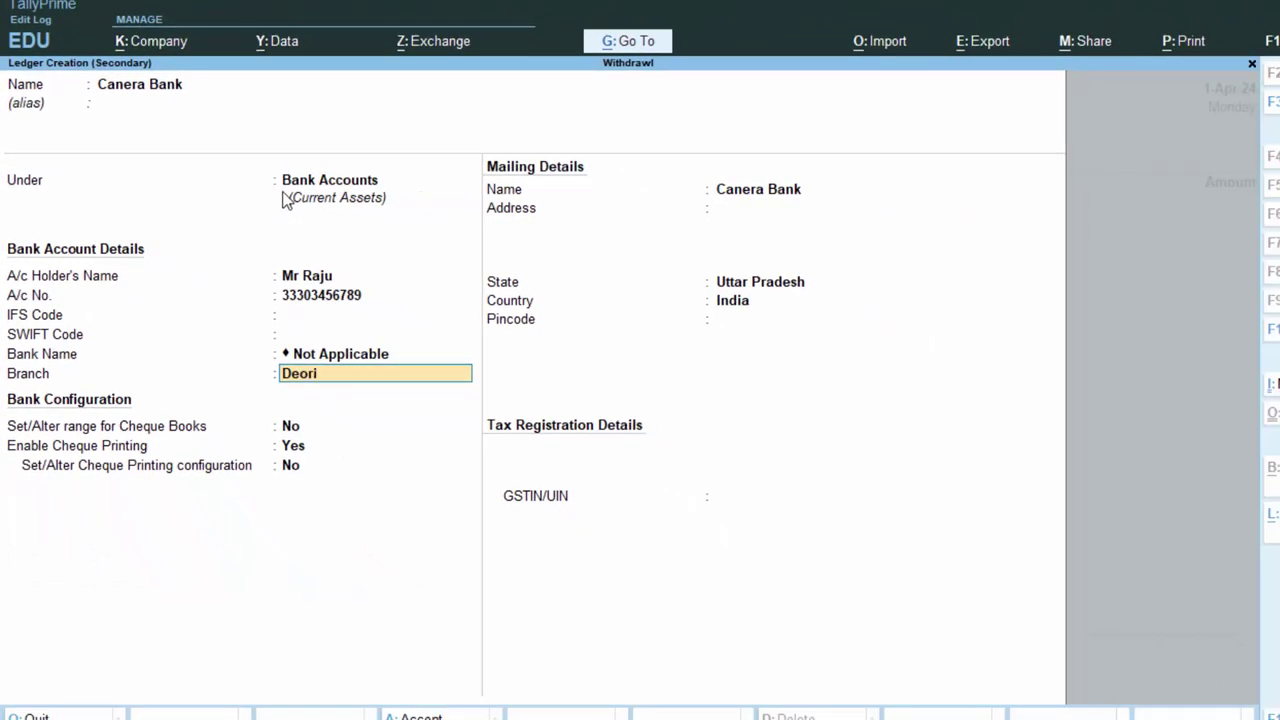
type("a")
type("'")
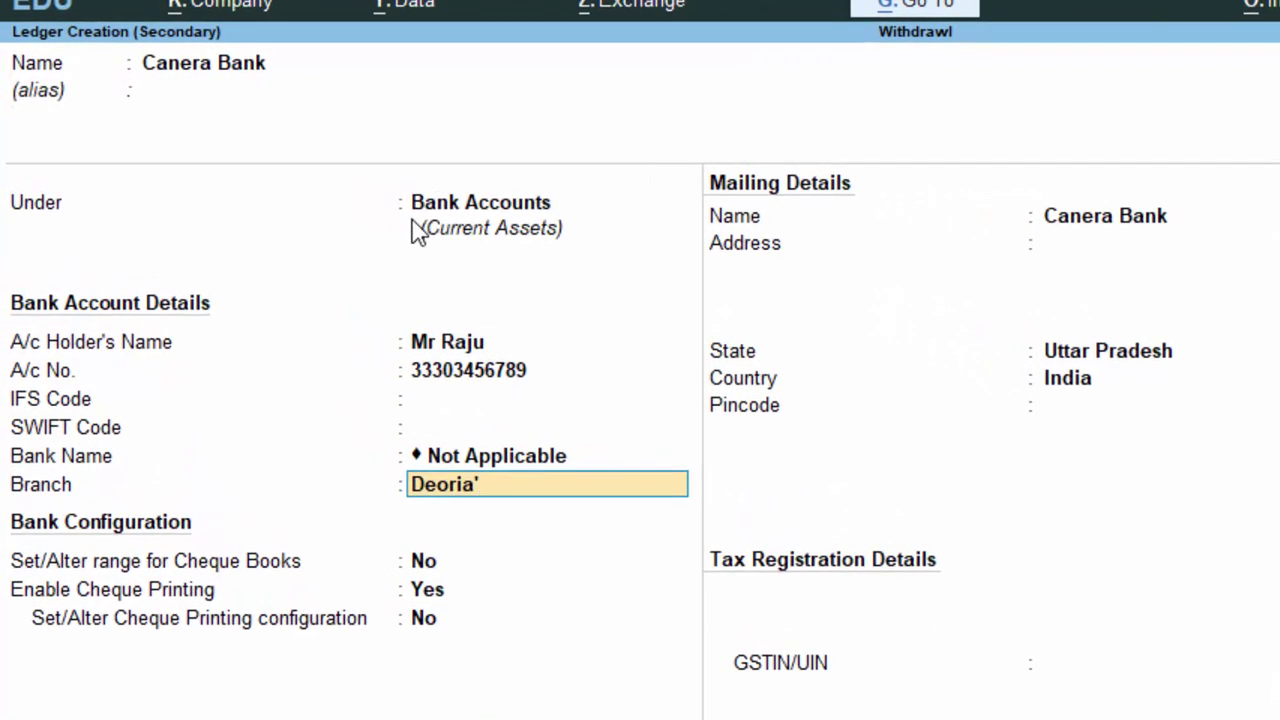
key("Return")
key("Return")
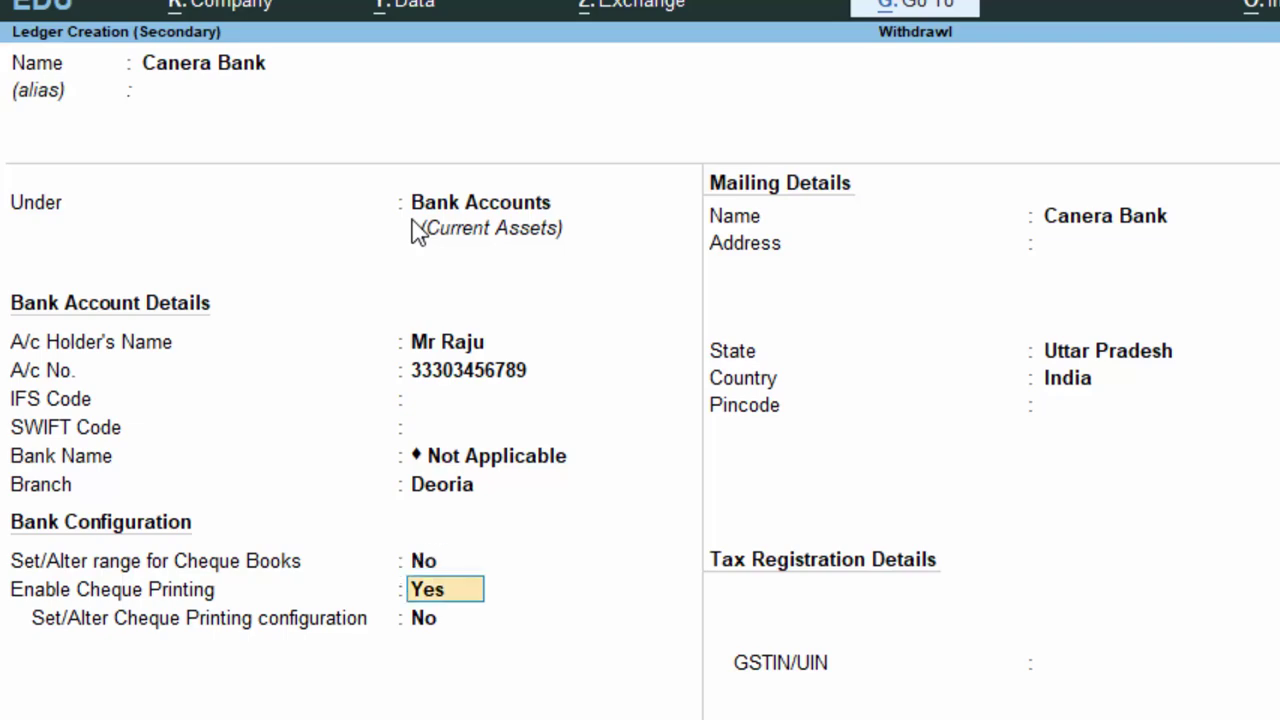
key("Return")
key("Return")
key("Return")
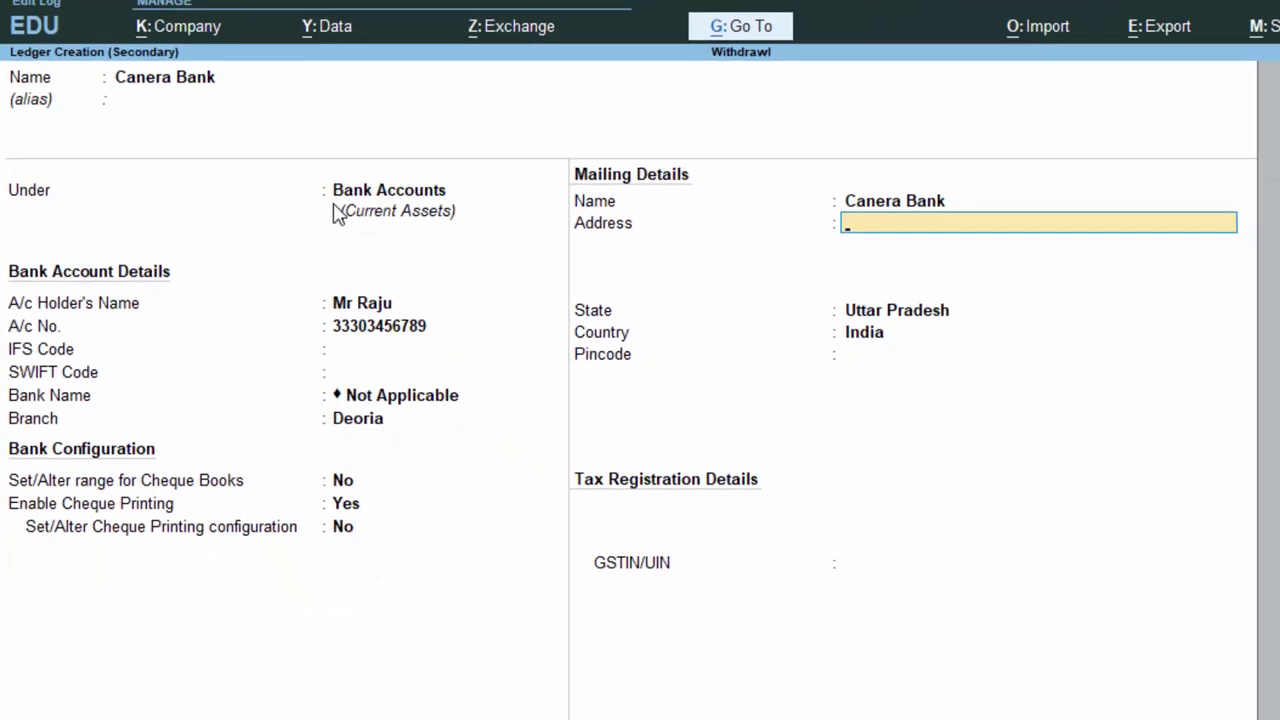
key("Return")
key("Return")
key("Return")
key("Return")
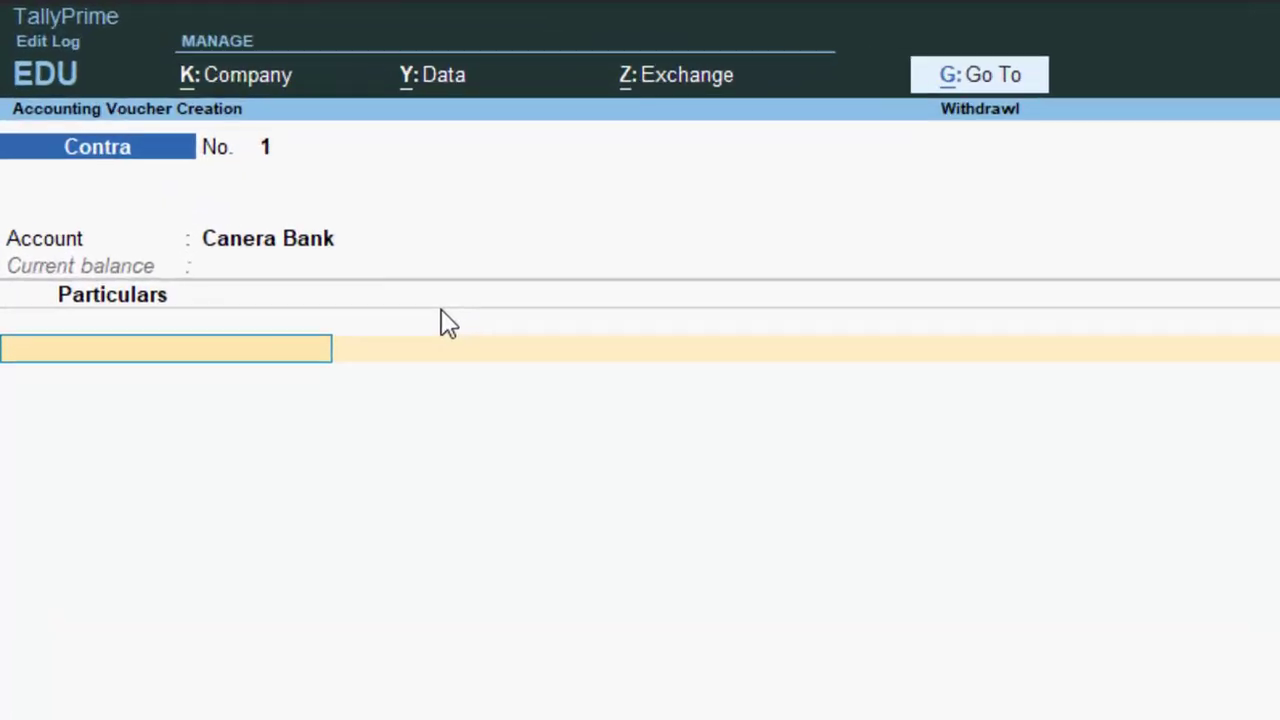
- Select Cash in Particulars with 6,000 and continue into the bank allocation details
type("C")
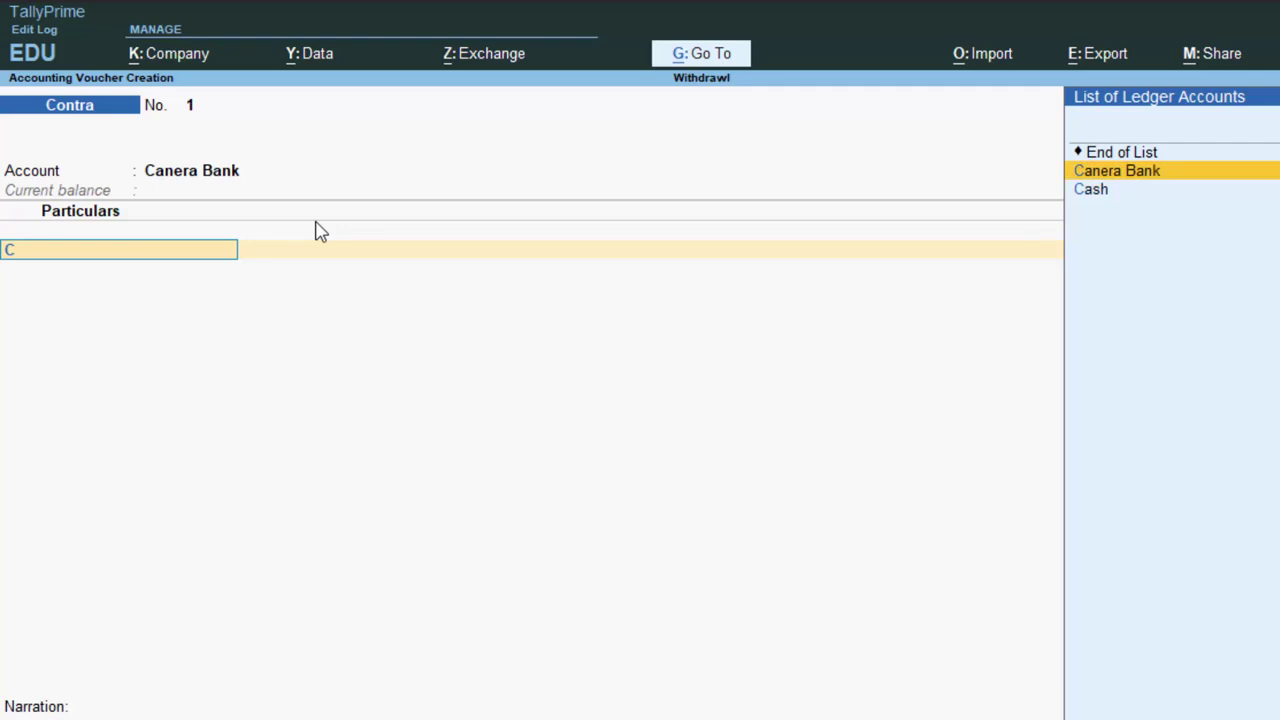
key("Down")
key("Return")
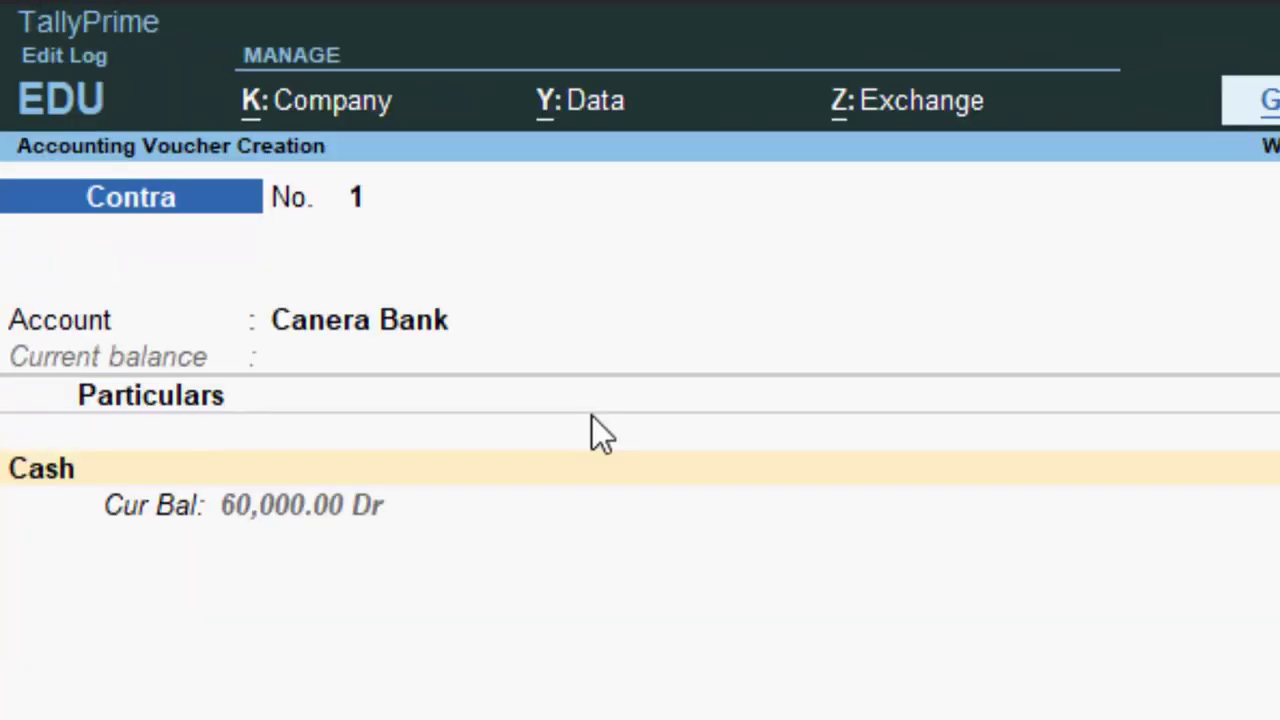
key("Return")
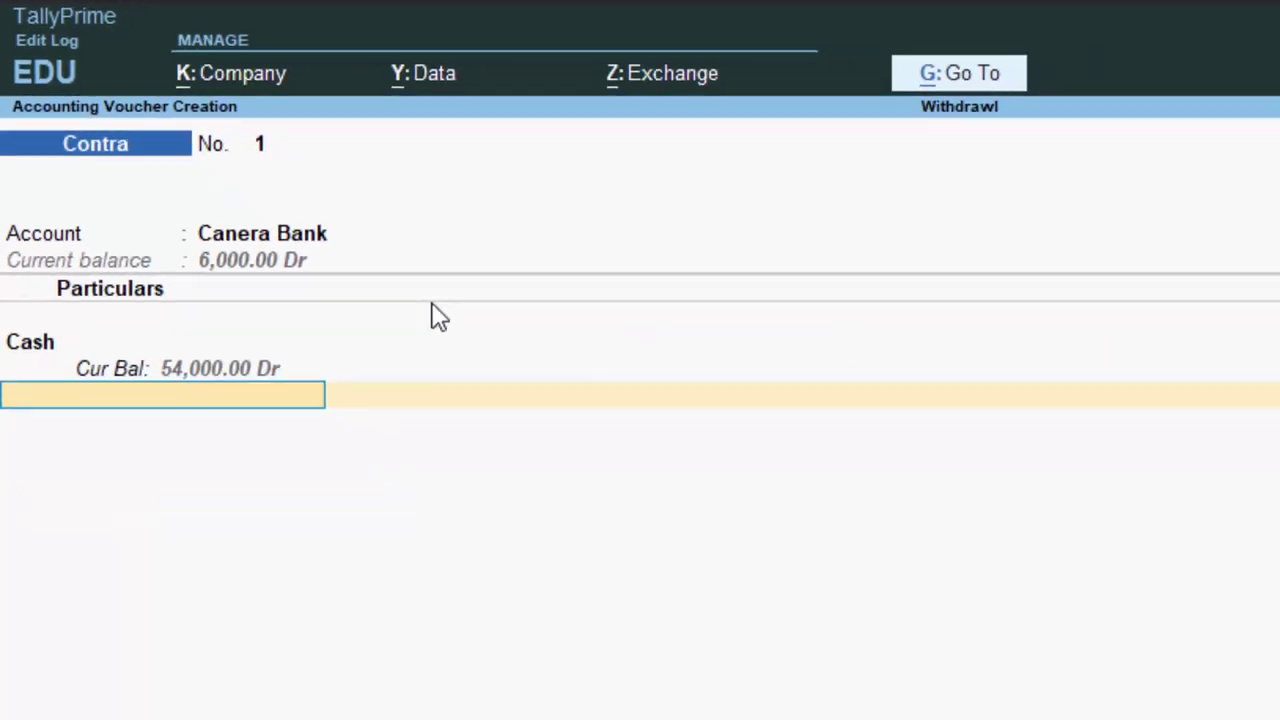
key("Return")
key("Return")
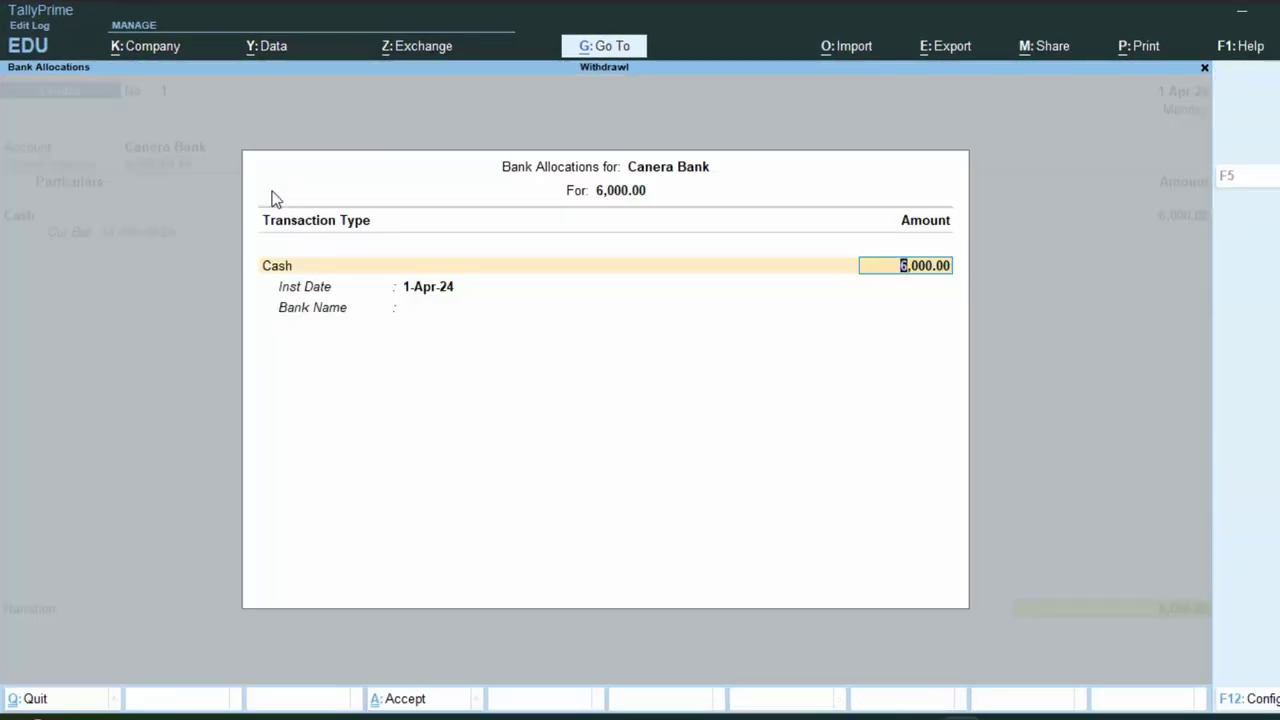
key("Return")
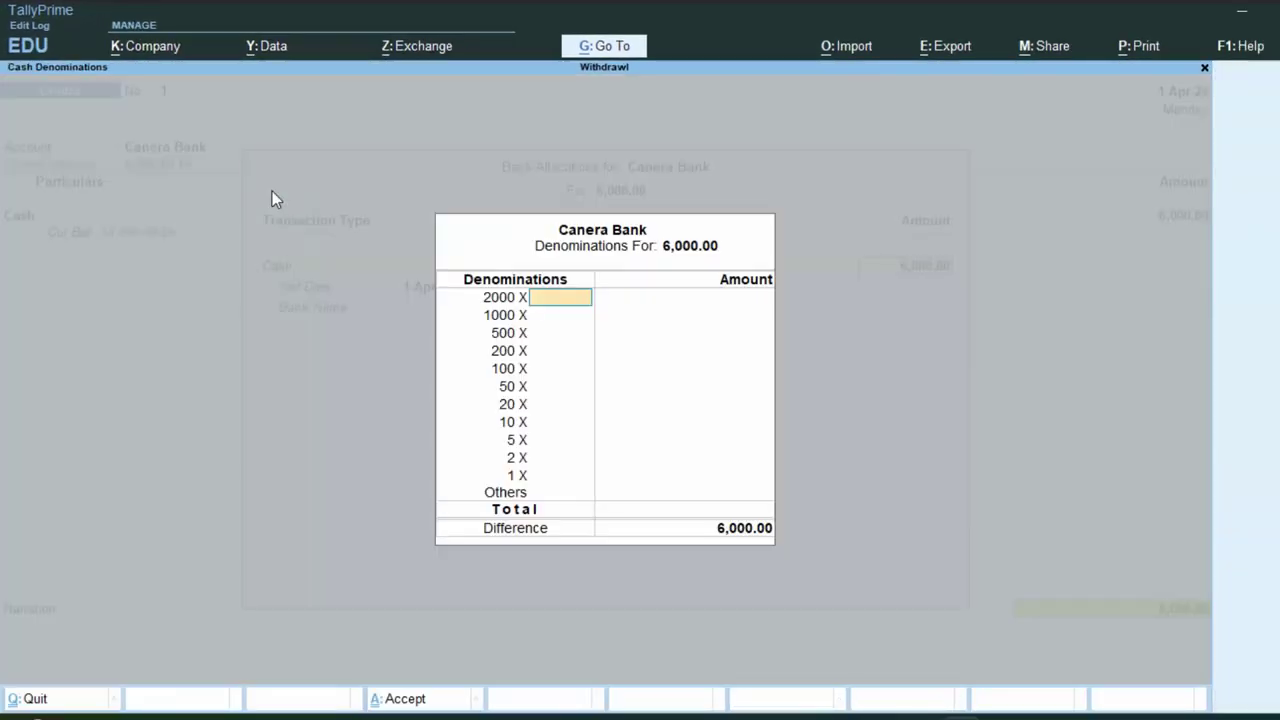
- Enter ten 500 notes and five 200 notes to total 6,000, then close Denominations and Bank Allocations
key("Return")
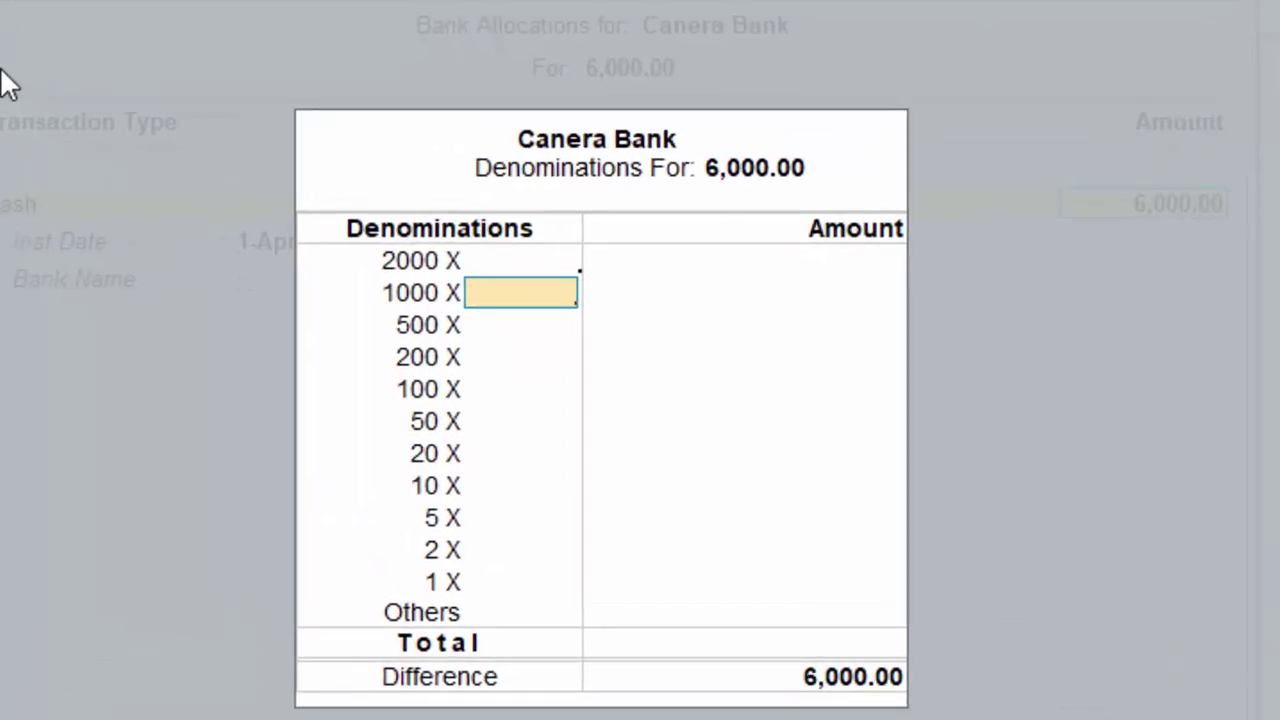
key("Return")
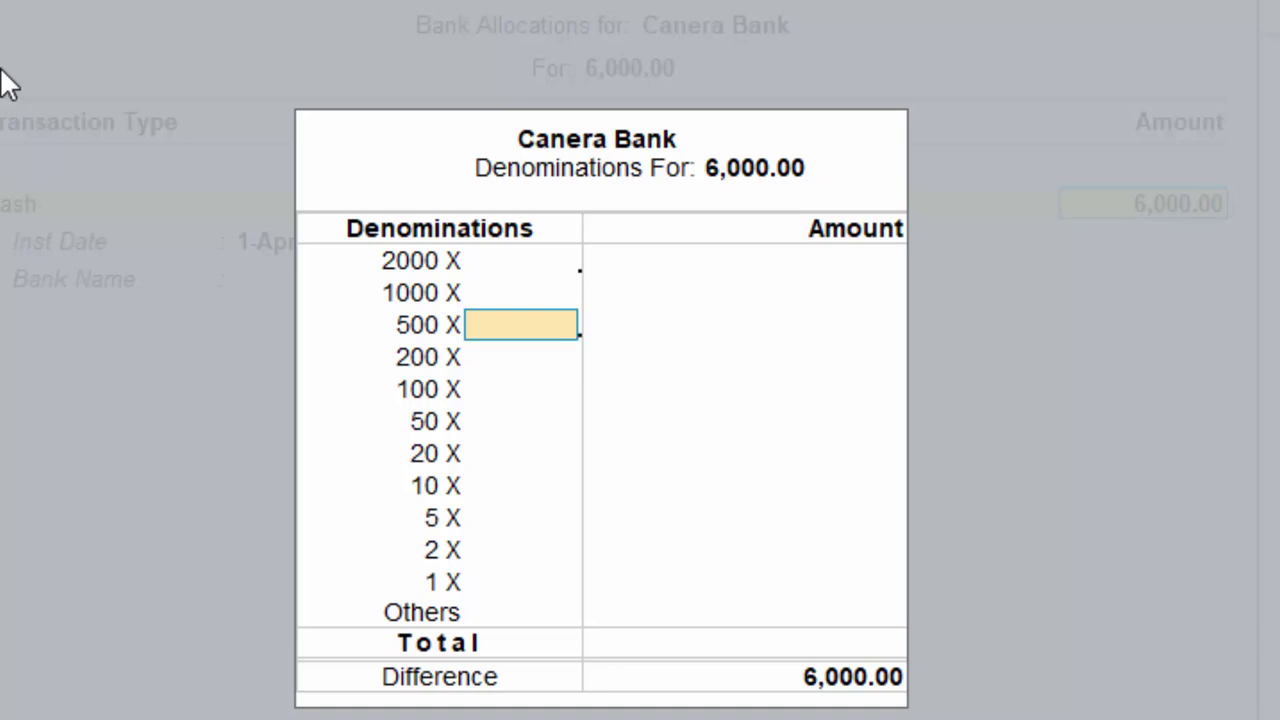
type("10")
key("Return")
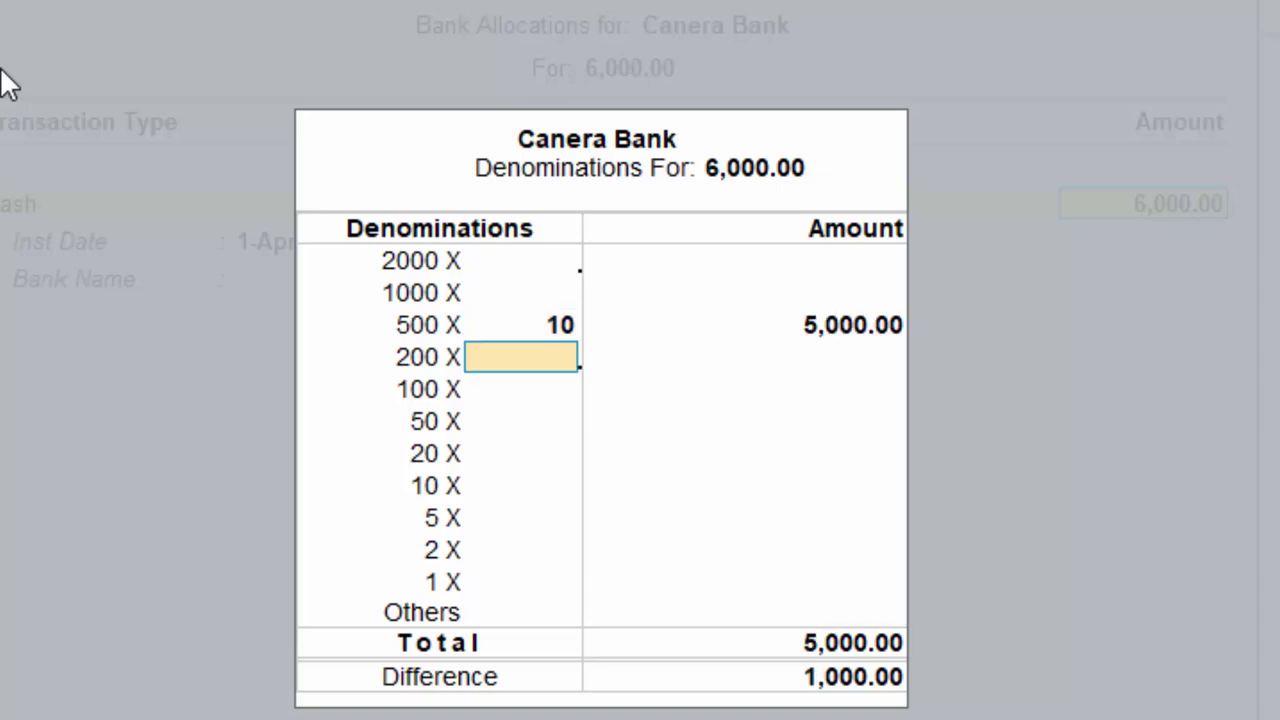
key("BackSpace")
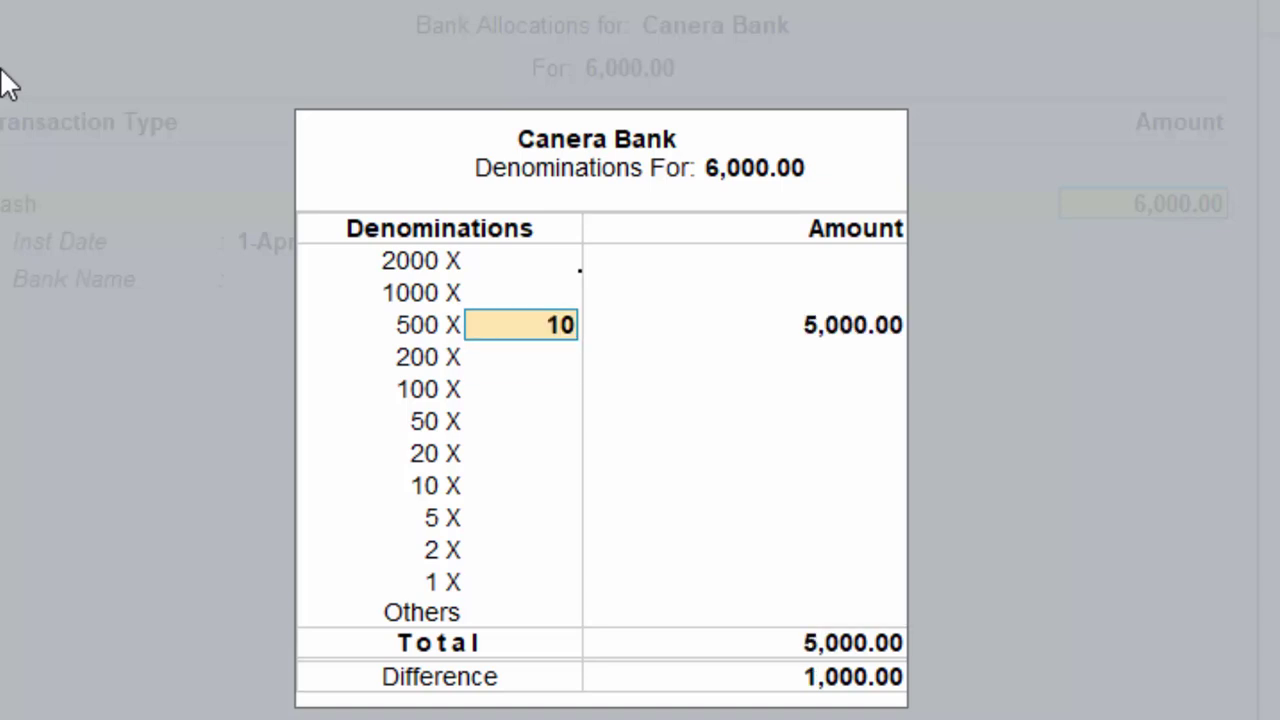
type("20")
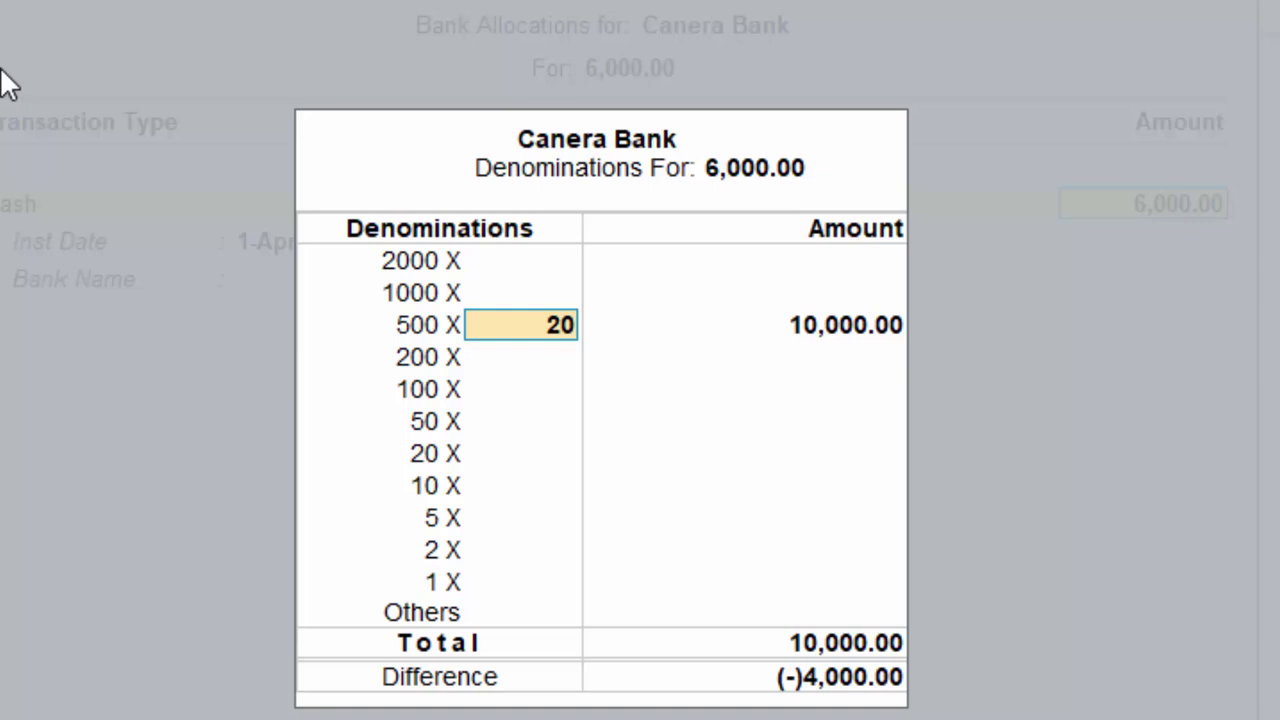
type("1")
type("0")
key("Return")
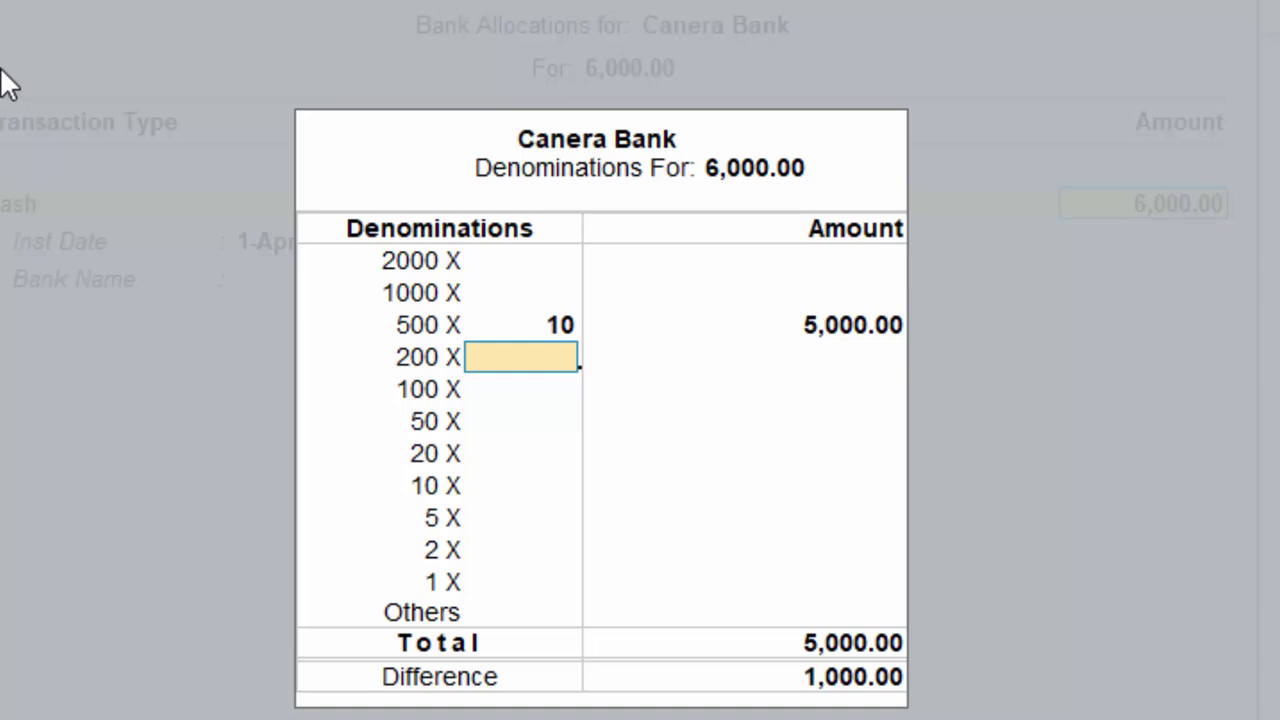
type("5")
key("Return")
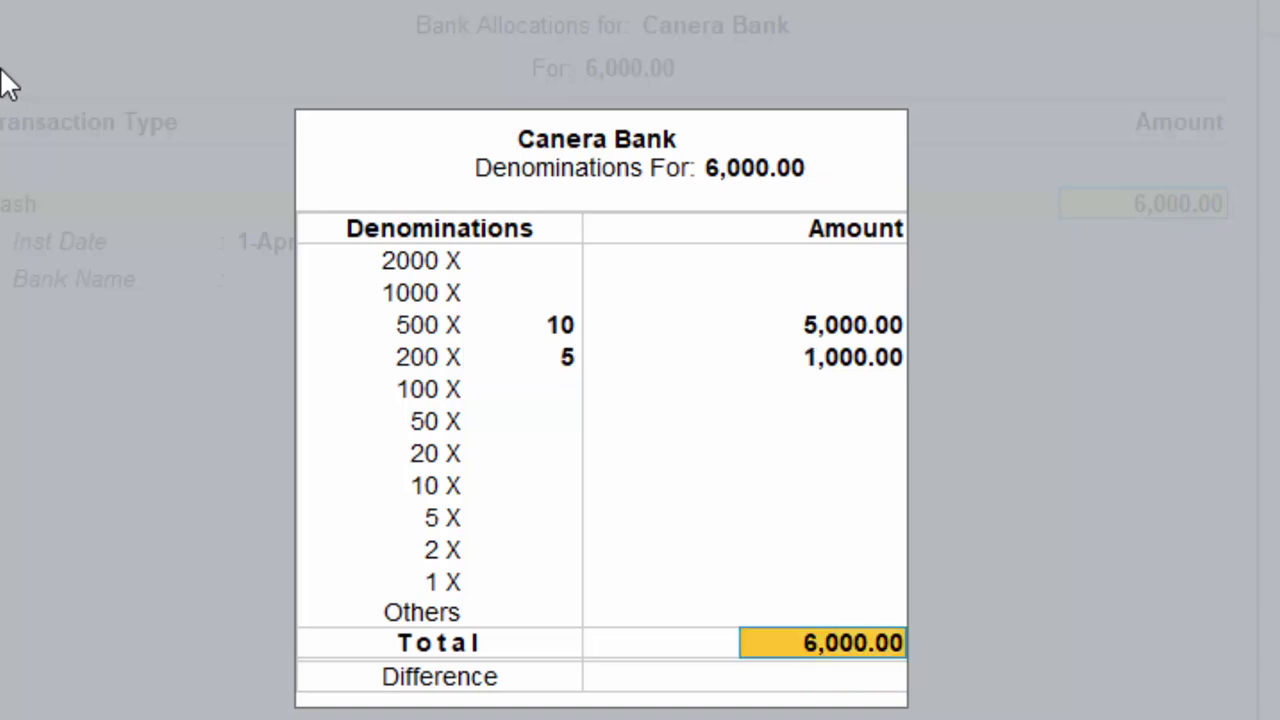
key("Return")
key("Return")
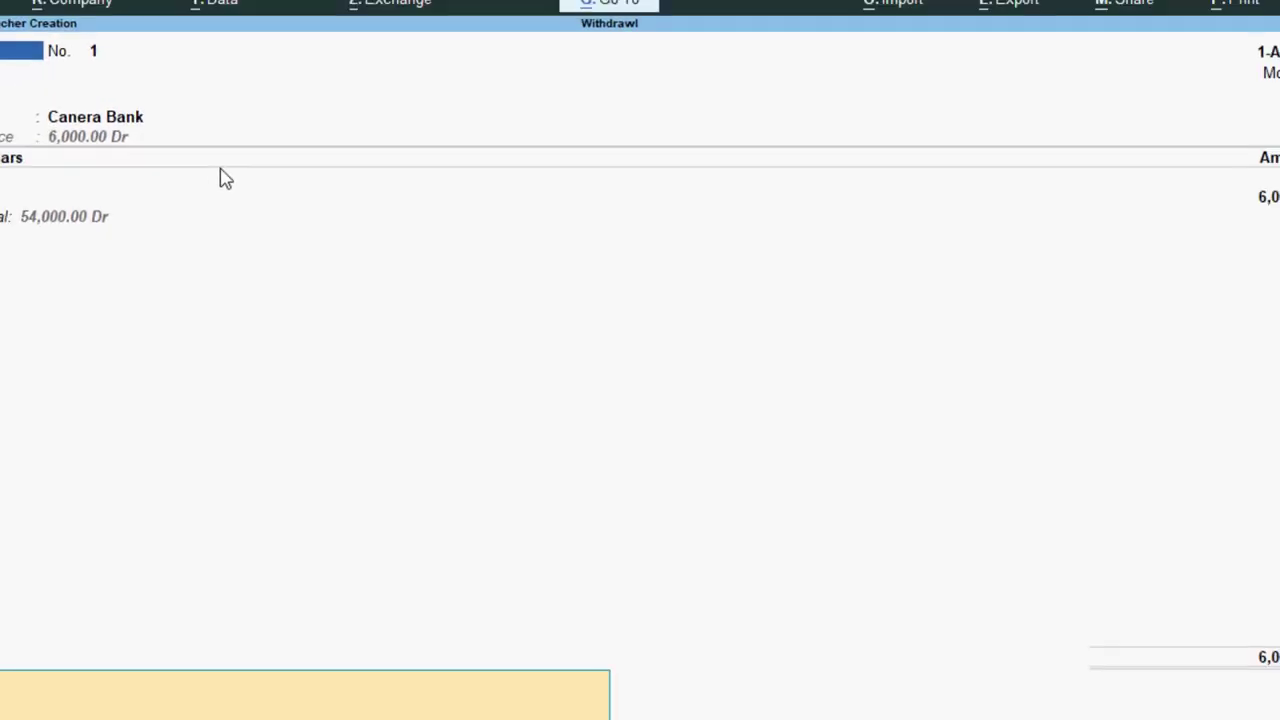
key("Return")
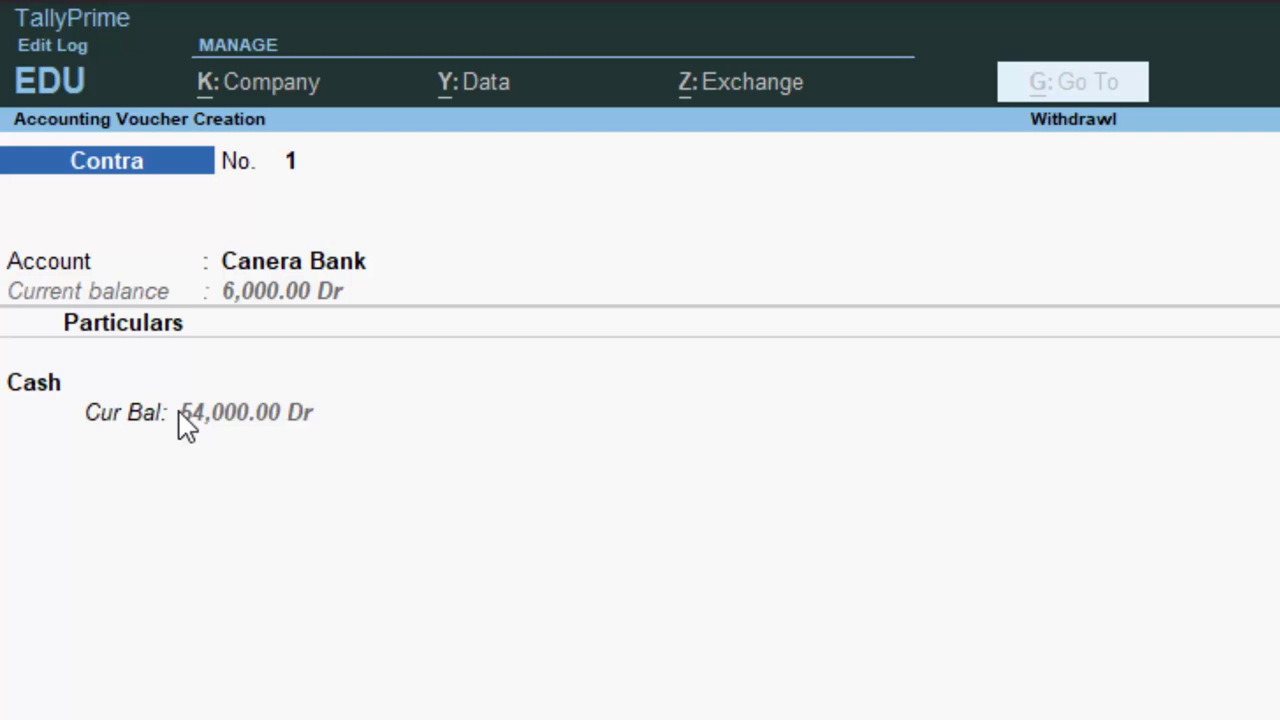
- Save contra voucher No. 1 and start a new bank ledger named PNB
key("ctrl+a")
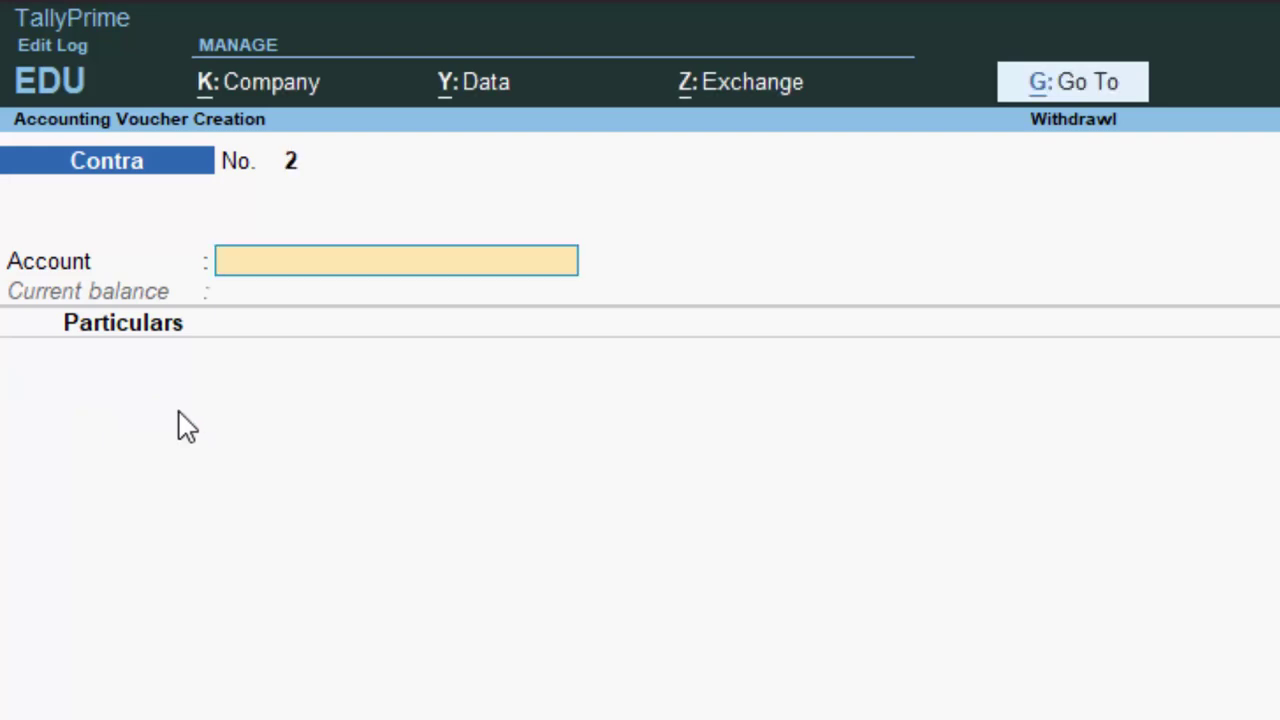
key("alt+c")
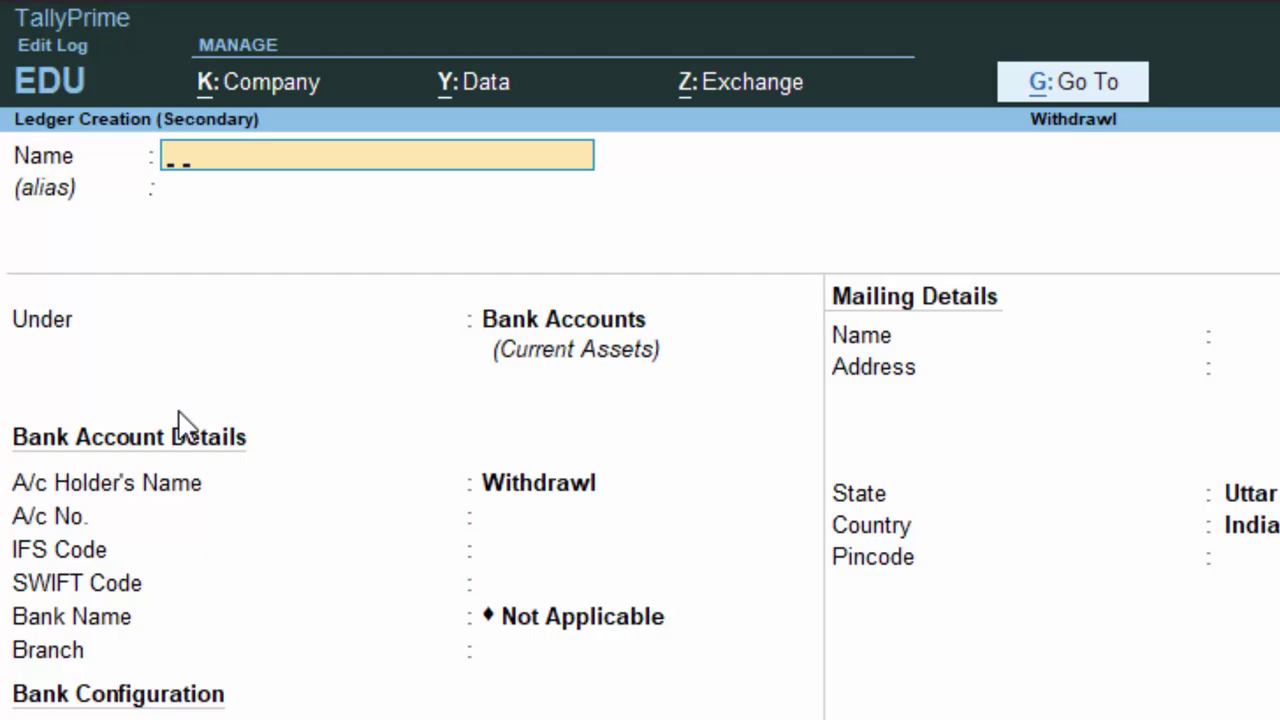
type("PNB")
key("Return")
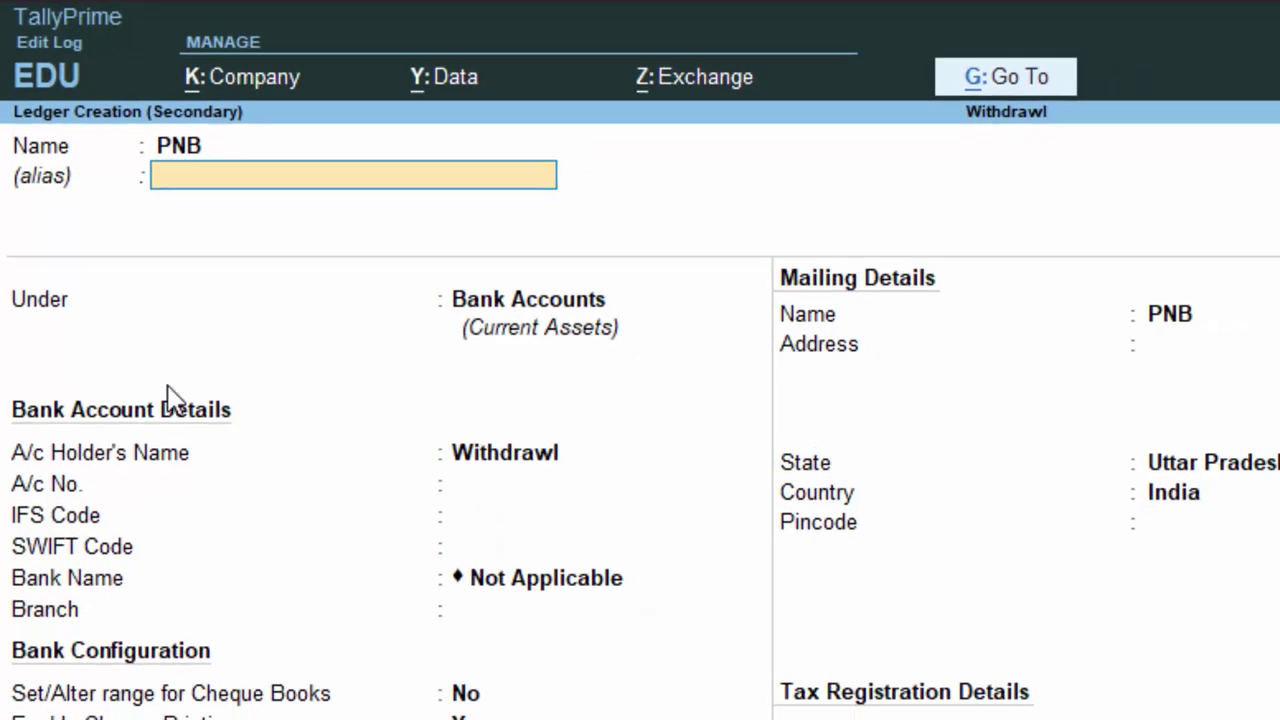
key("Return")
key("Return")
key("Return")
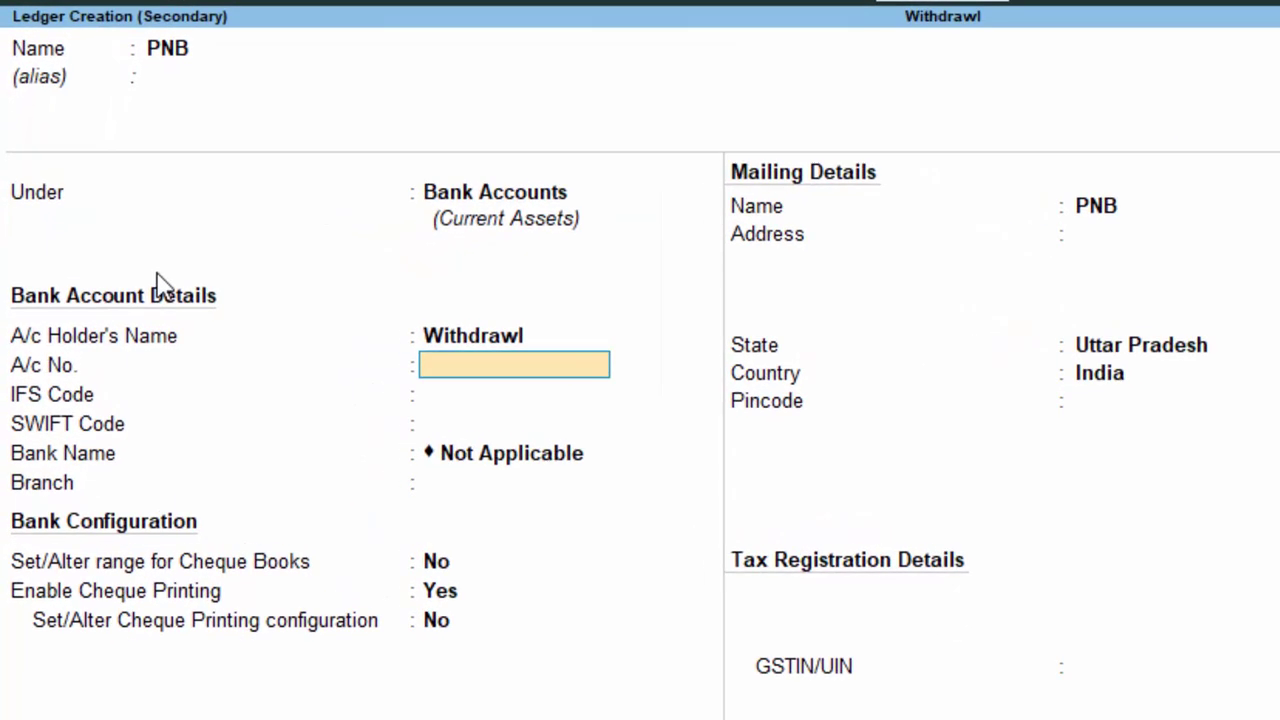
- Enter the account holder's name in PNB's bank account details
key("BackSpace")
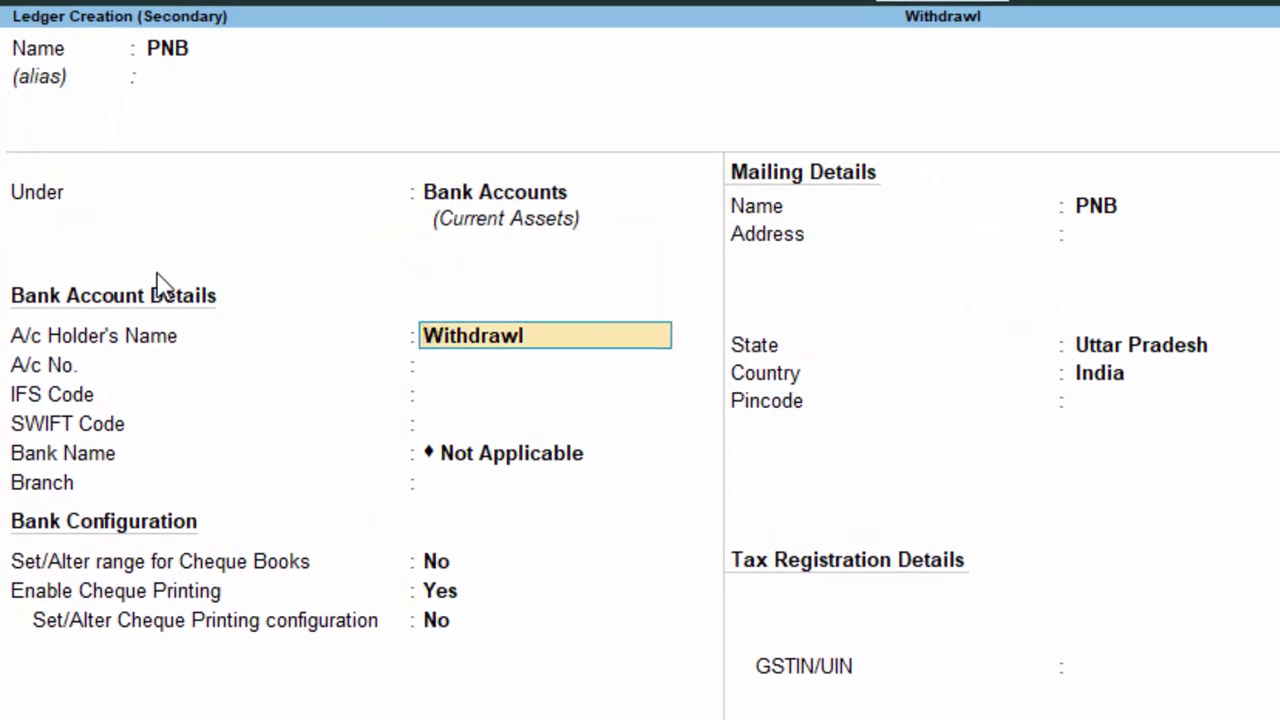
type("Mr ")
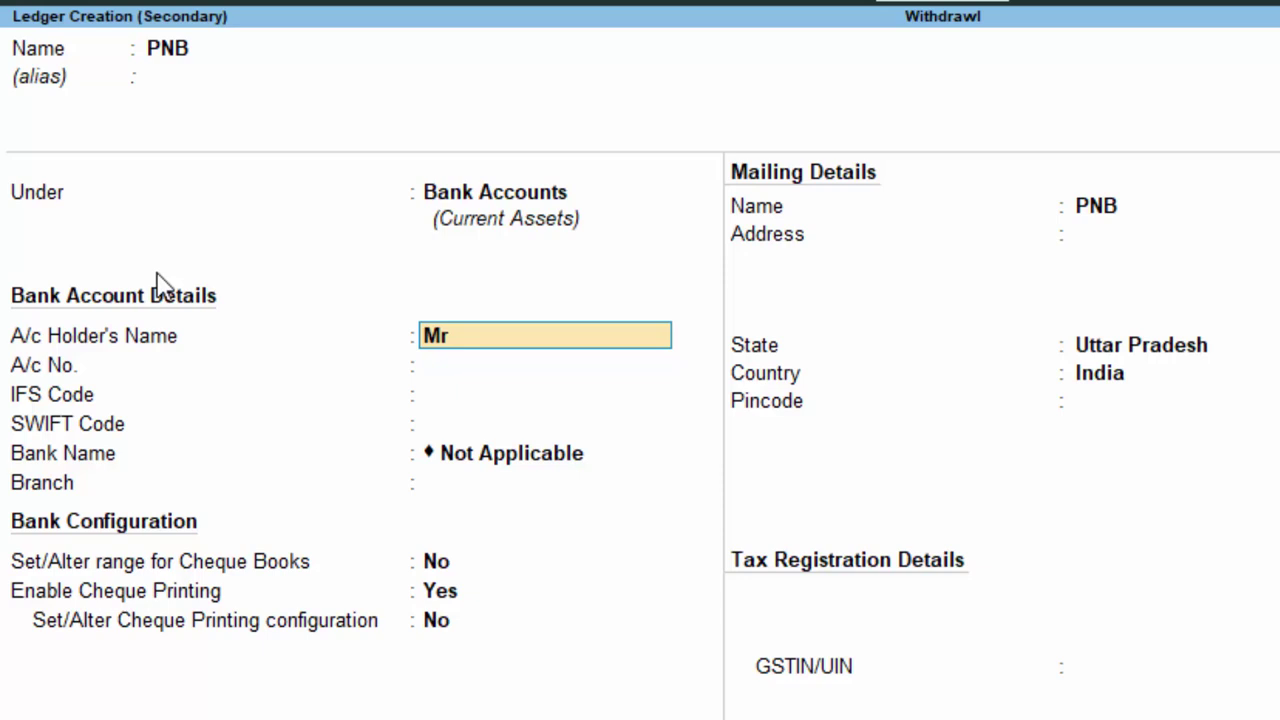
type("W")
type("Ri")
key("BackSpace")
key("BackSpace")
key("BackSpace")
type("Rites")
type("h")
key("Return")
key("Return")
- Enter PNB's account number and step through the remaining bank and mailing fields
key("BackSpace")
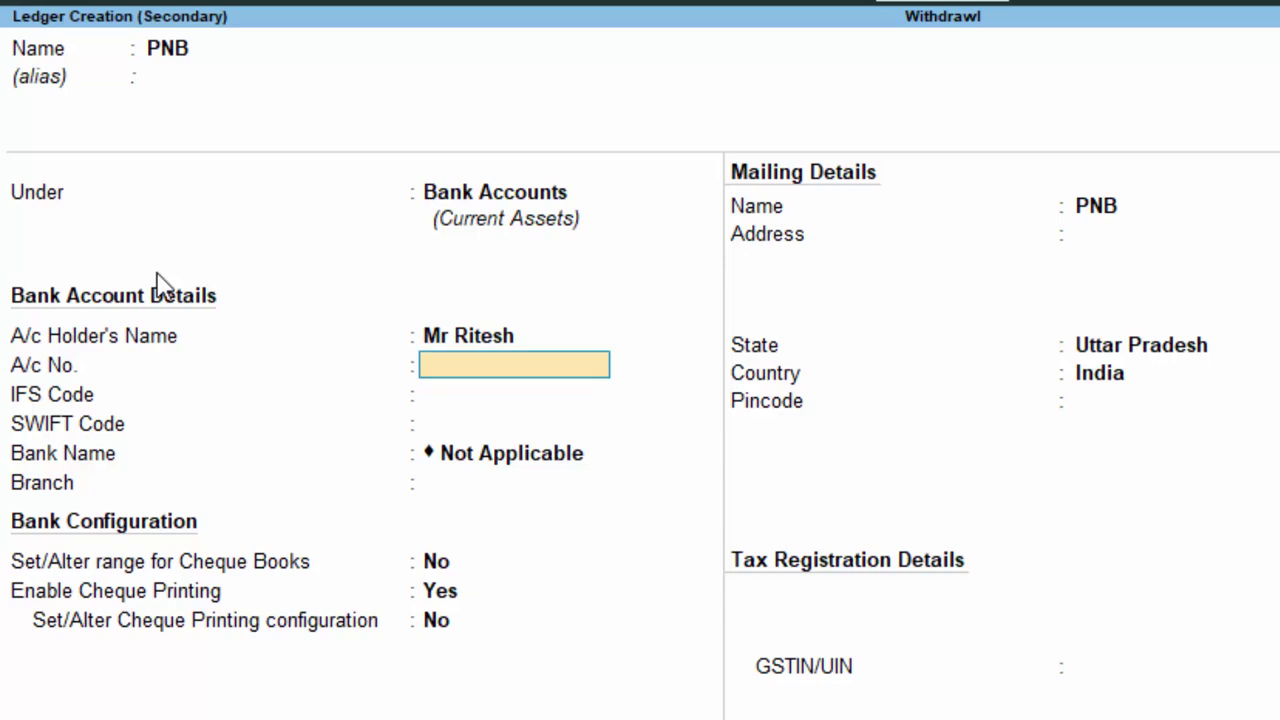
type("1855")
type("6789")
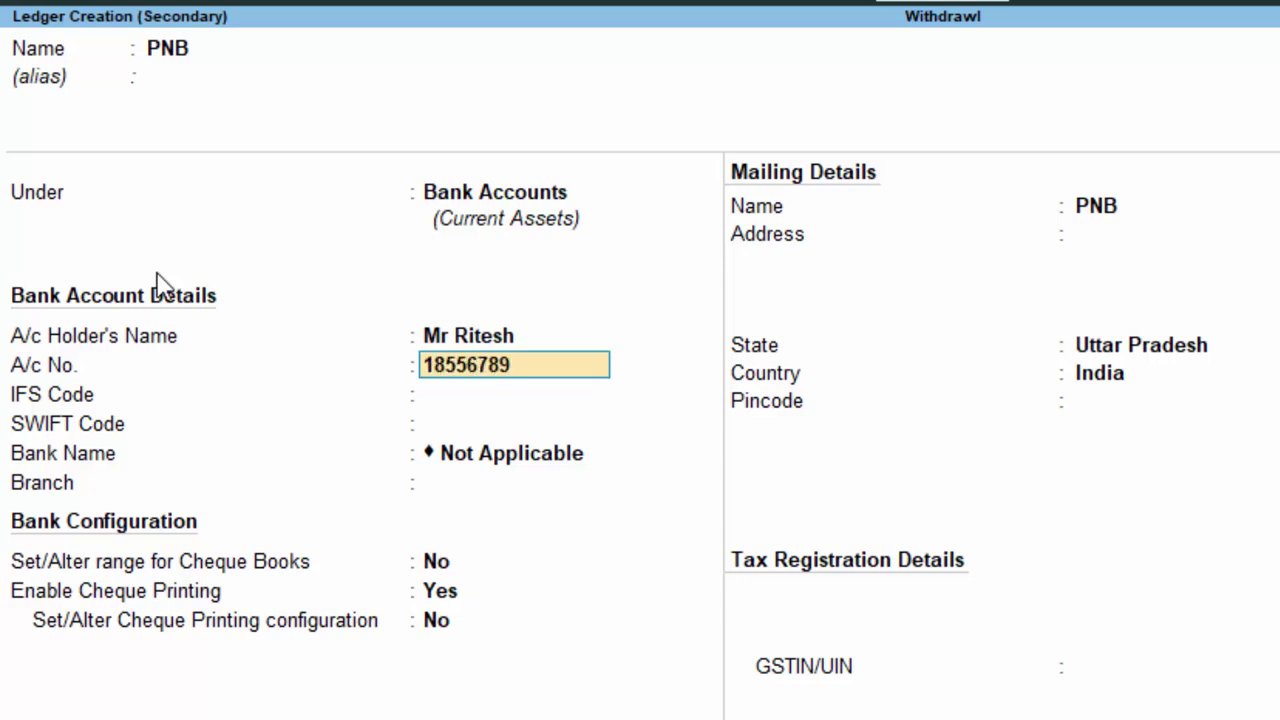
type("09874")
type("567")
key("Return")
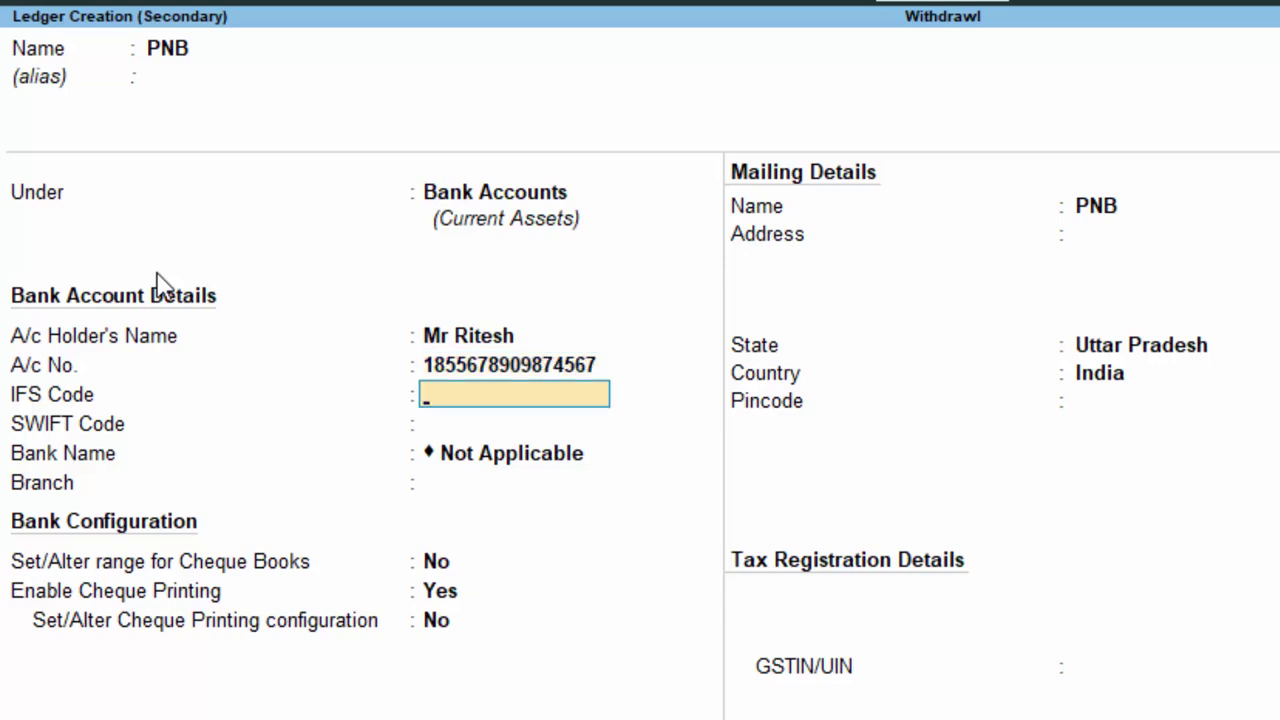
key("Return")
key("Return")
key("Return")
key("Return")
key("Return")
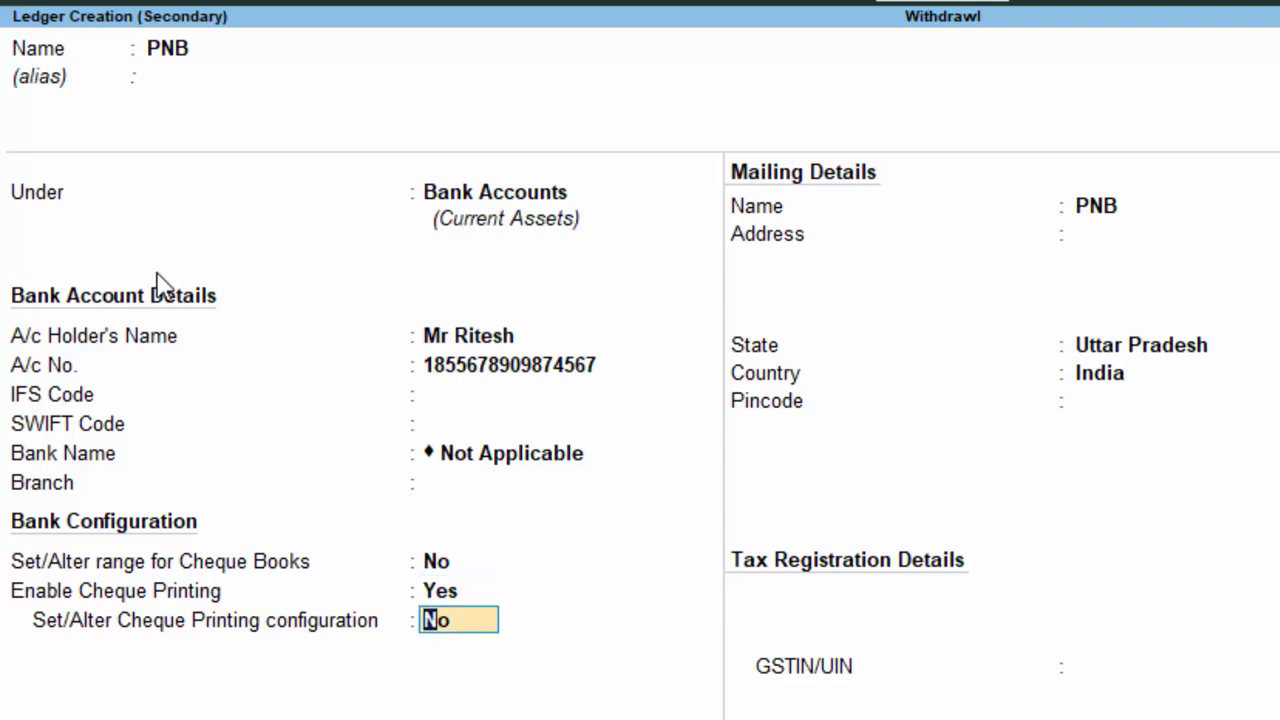
key("Return")
key("Return")
key("Return")
key("Return")
key("Return")
key("Return")
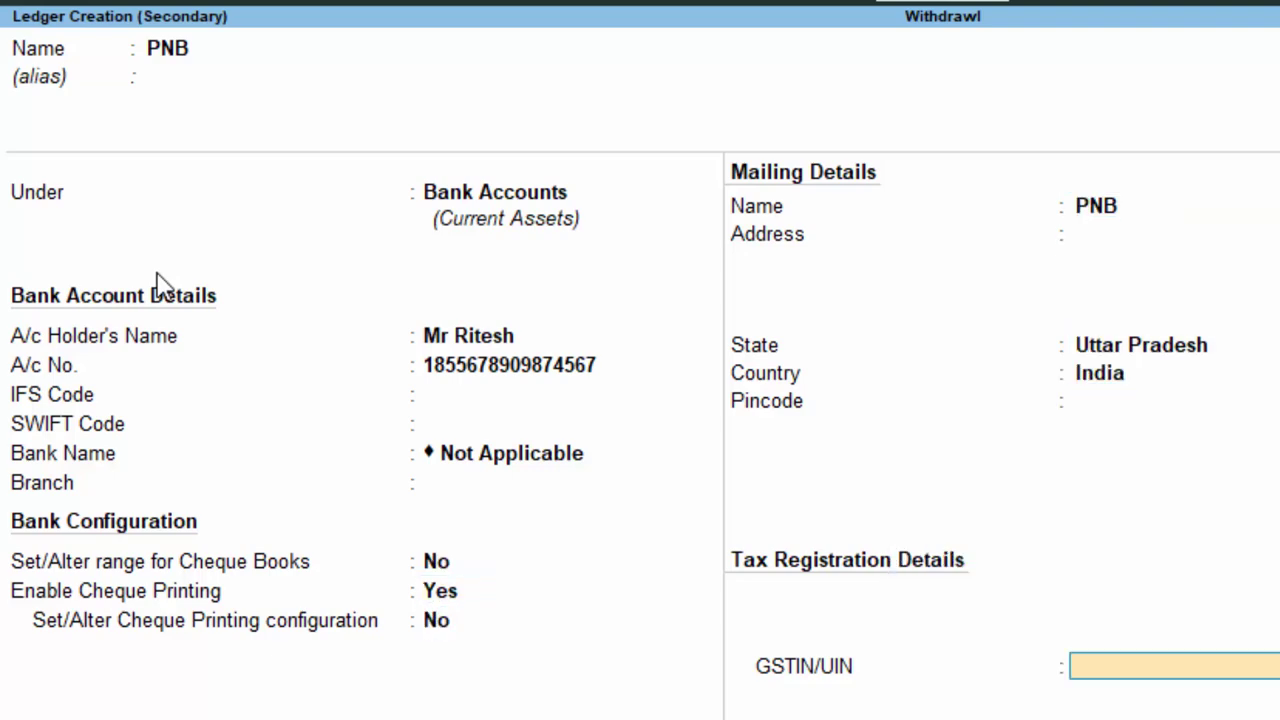
key("Return")
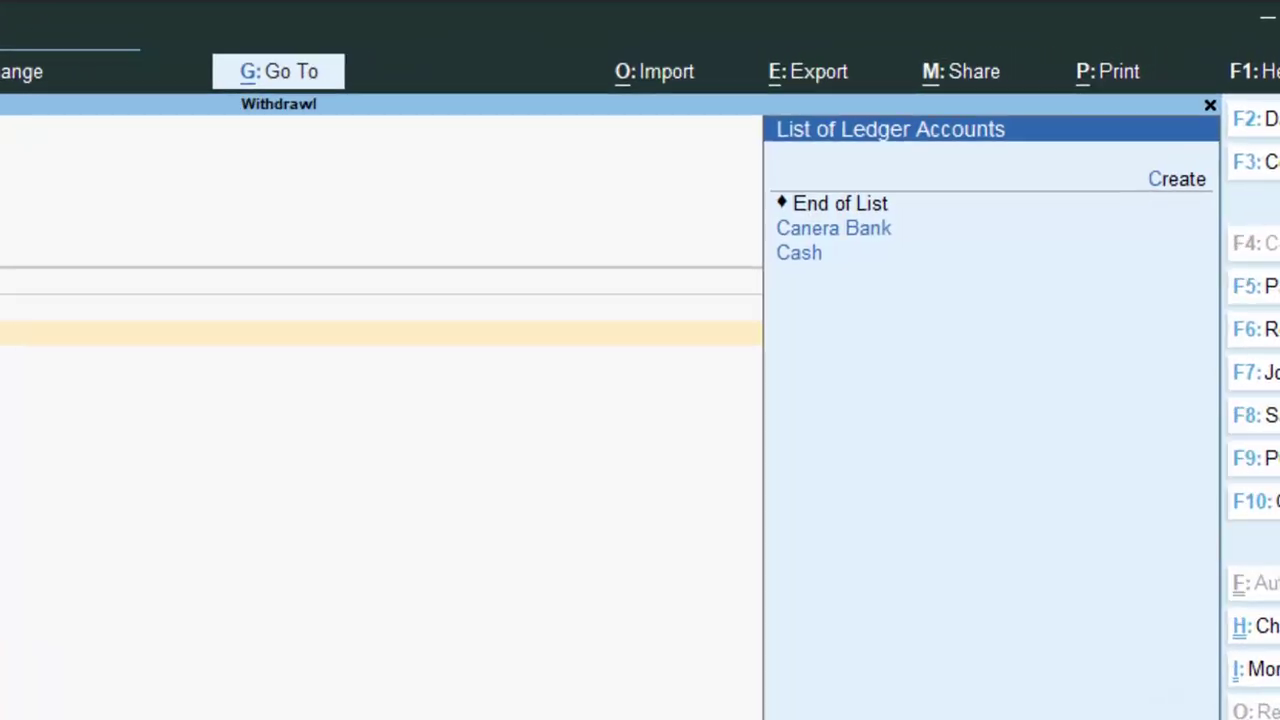
- Record contra voucher 2 moving 3,000 between Canera Bank and PNB, accepting both bank allocations, and save it
key("Down")
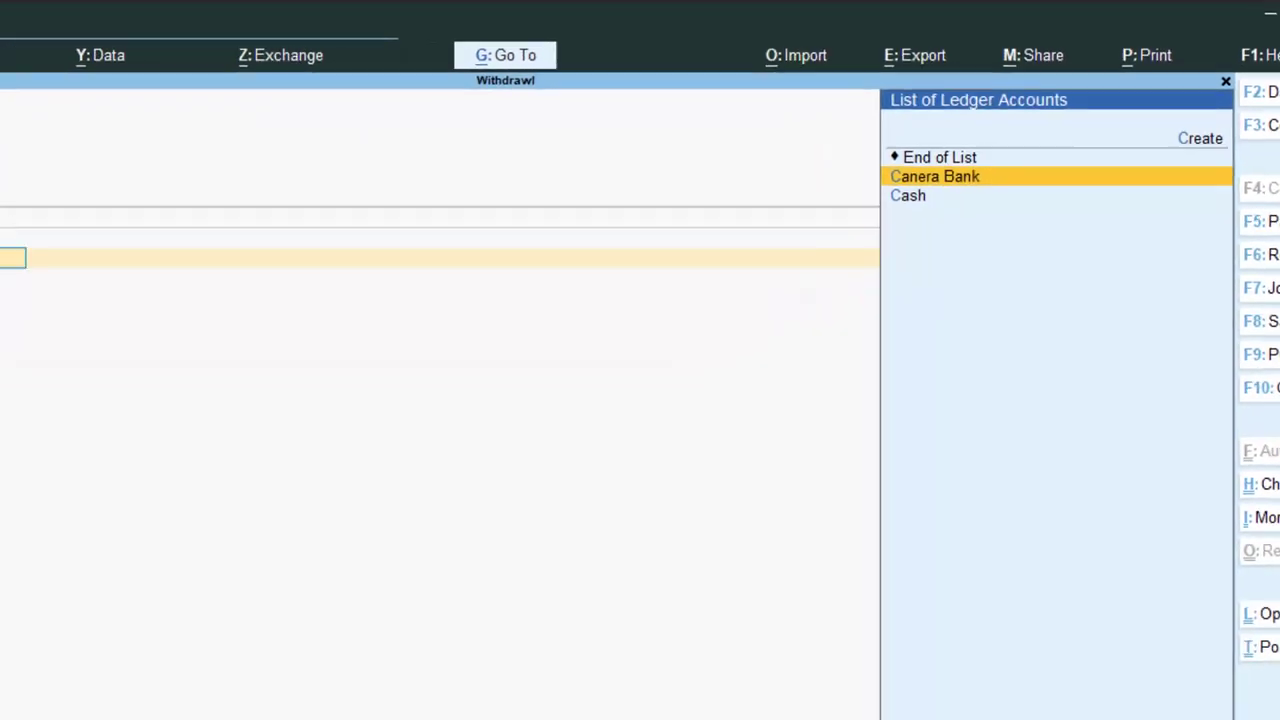
key("Return")
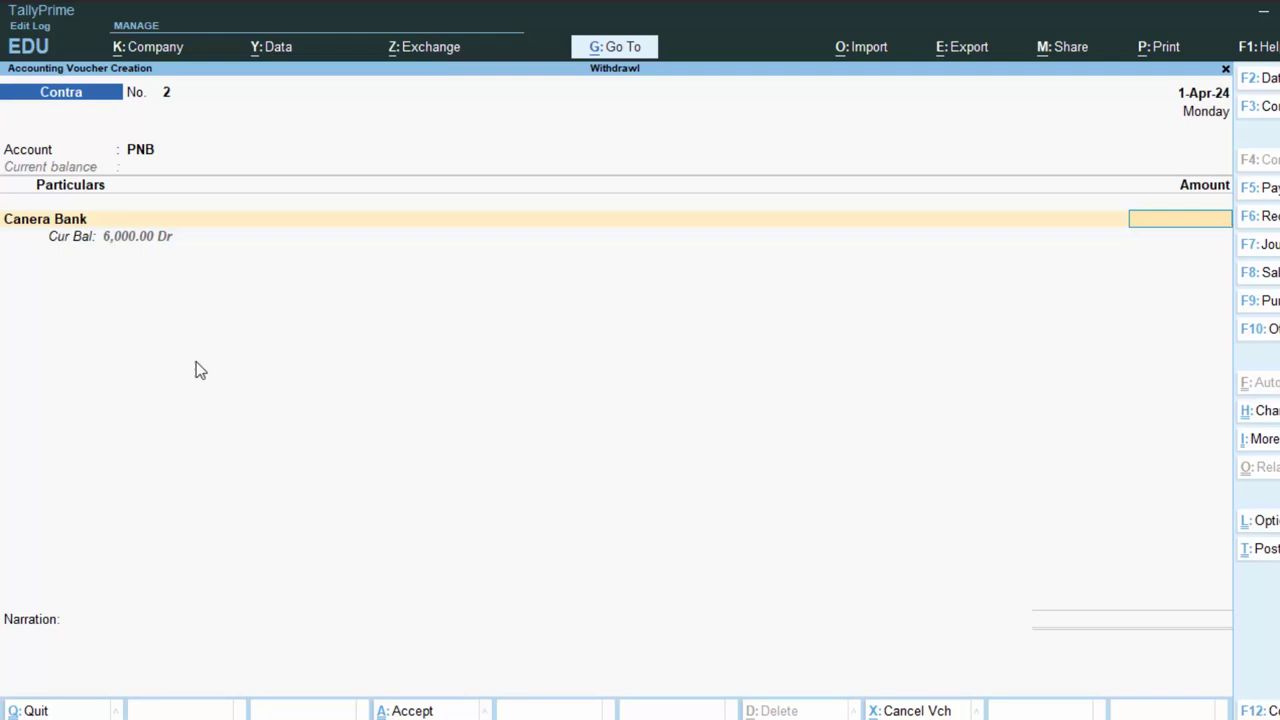
type("3000")
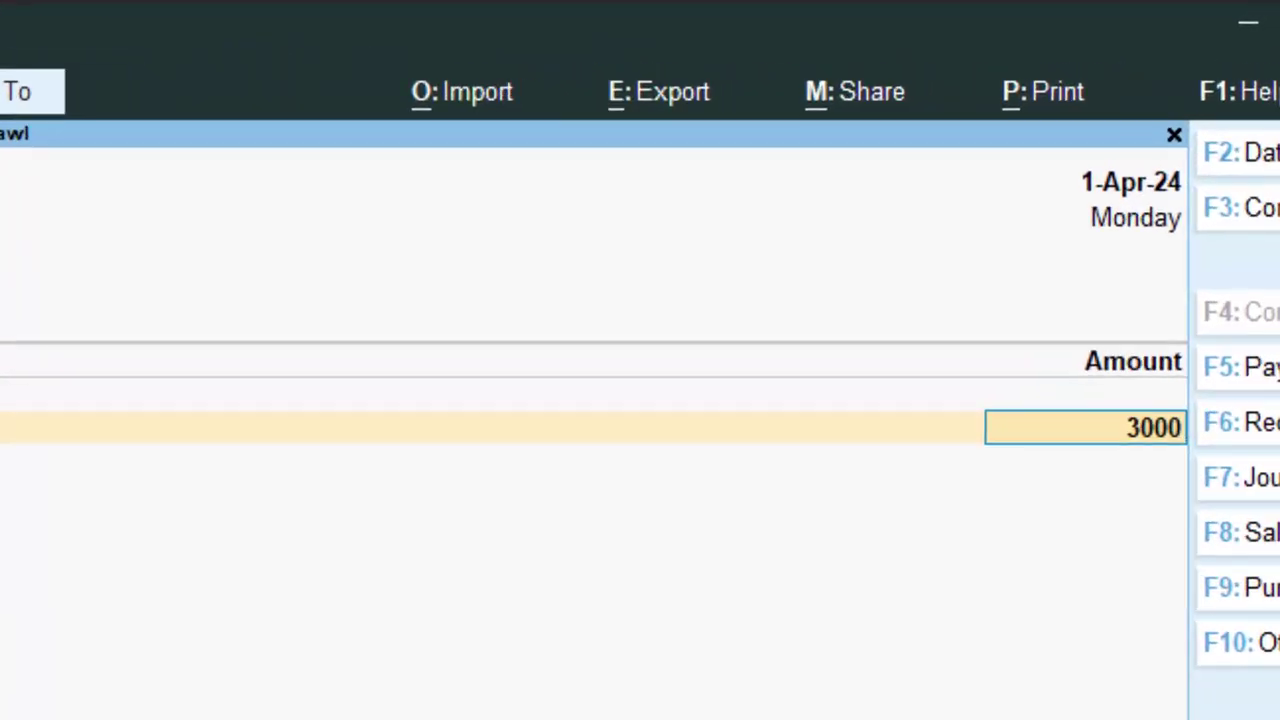
key("Return")
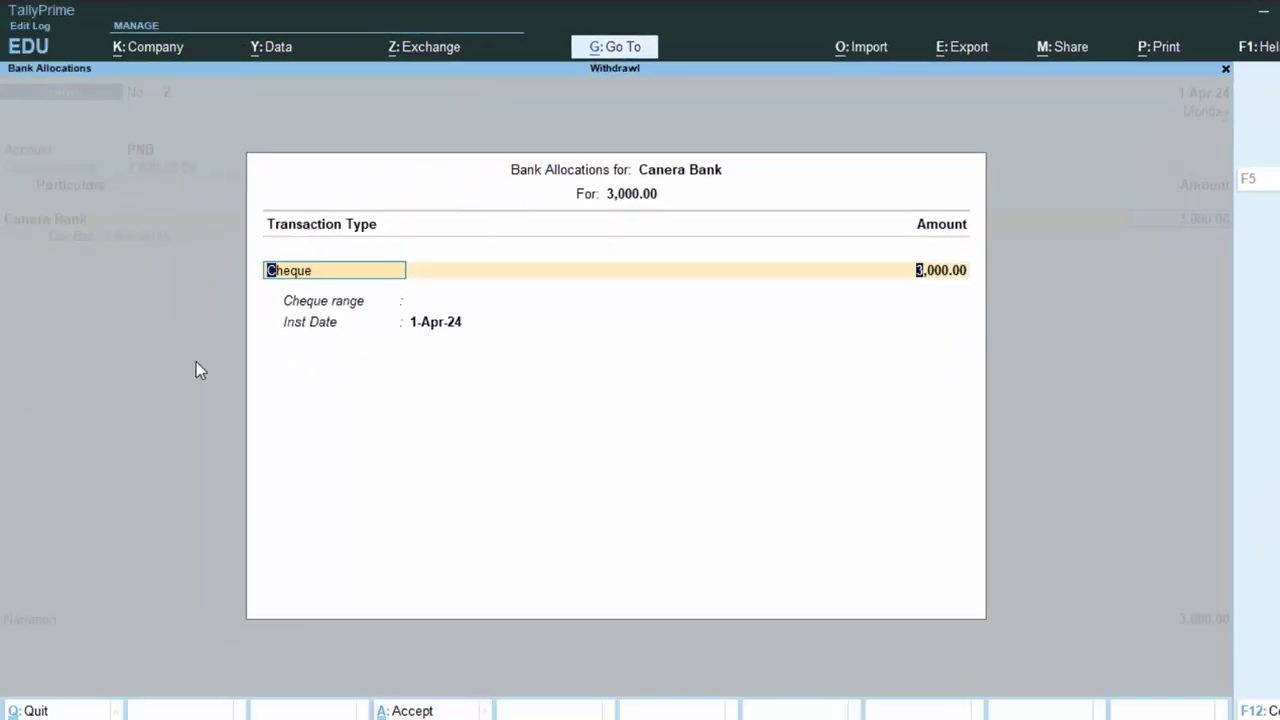
key("Return")
key("Return")
key("Return")
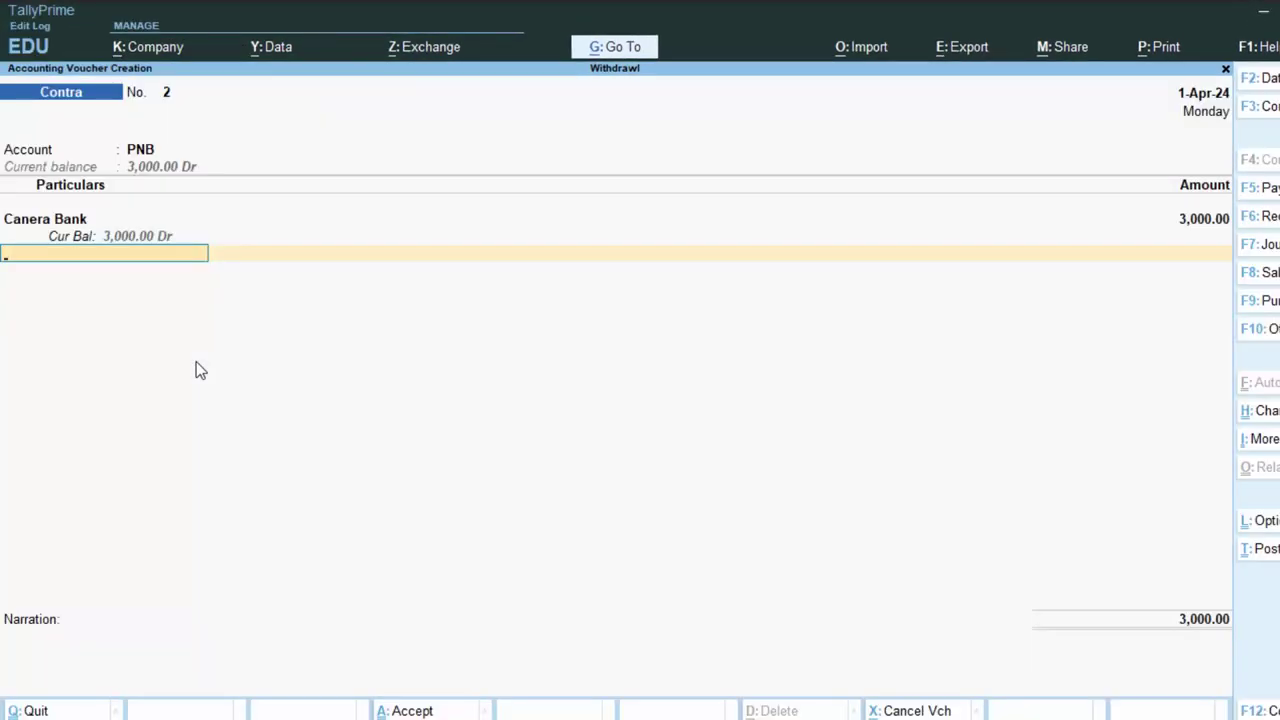
key("Return")
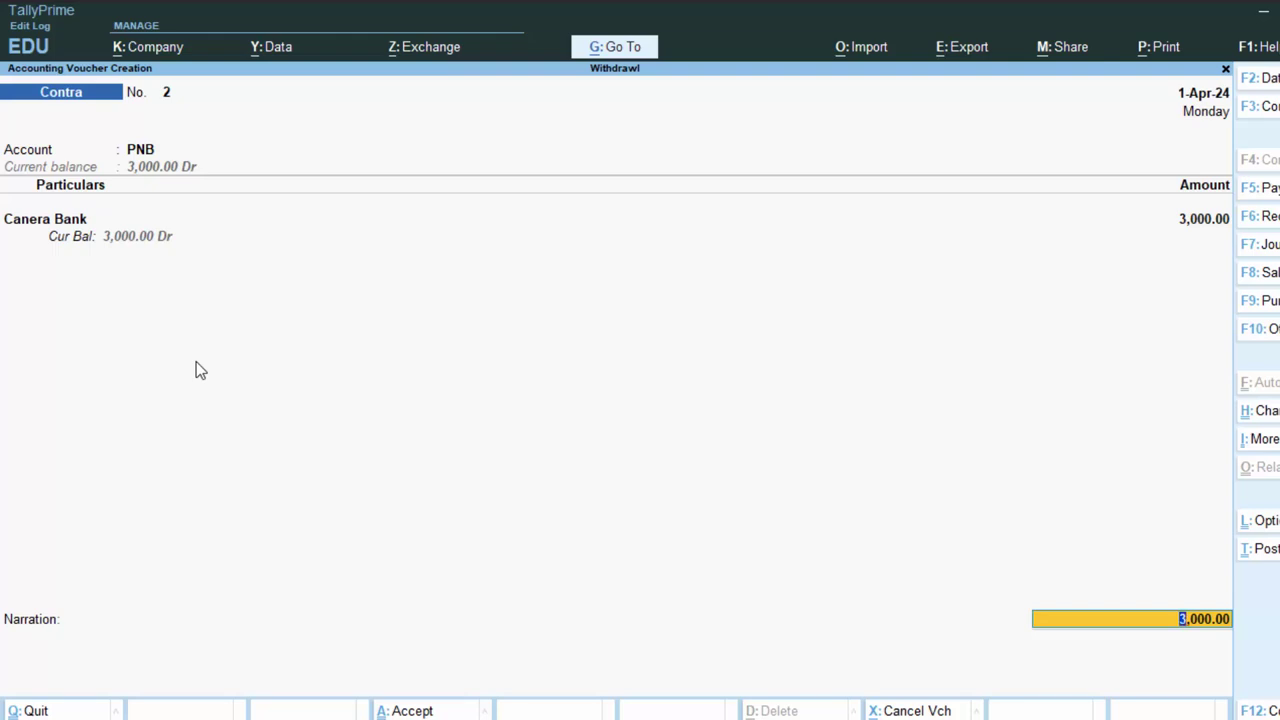
key("Return")
key("Return")
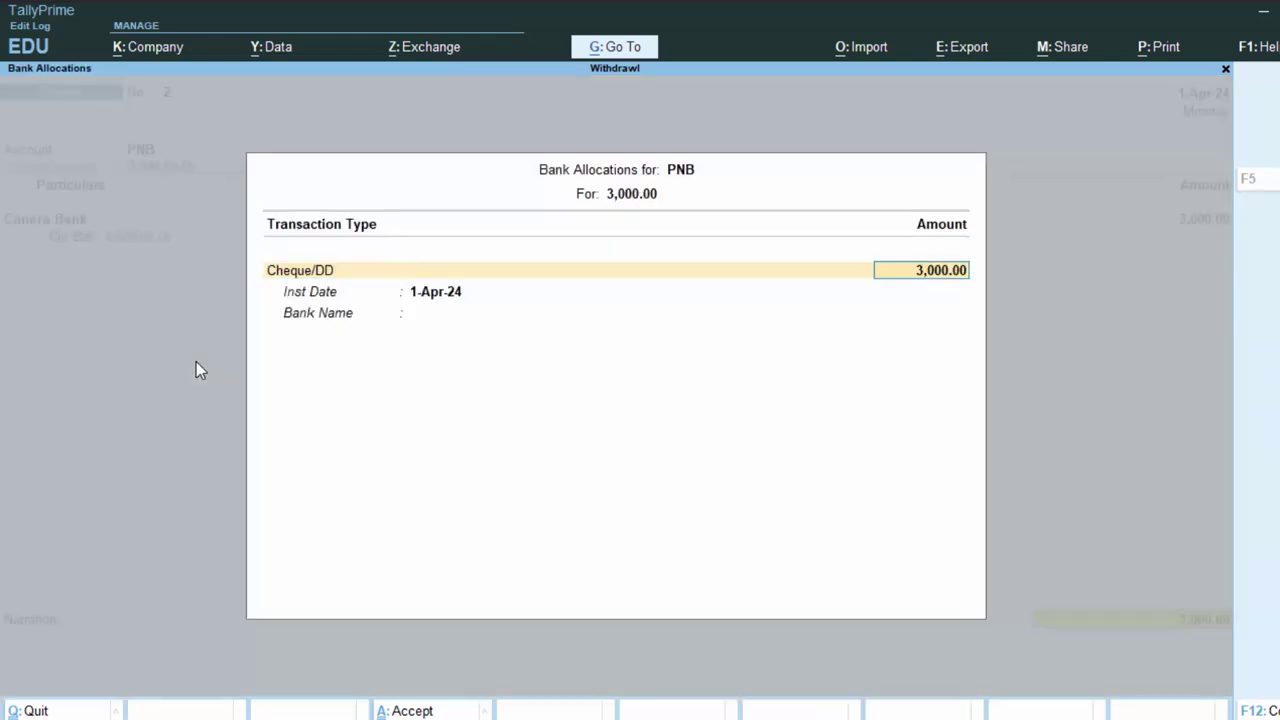
key("Return")
key("Return")
key("Return")
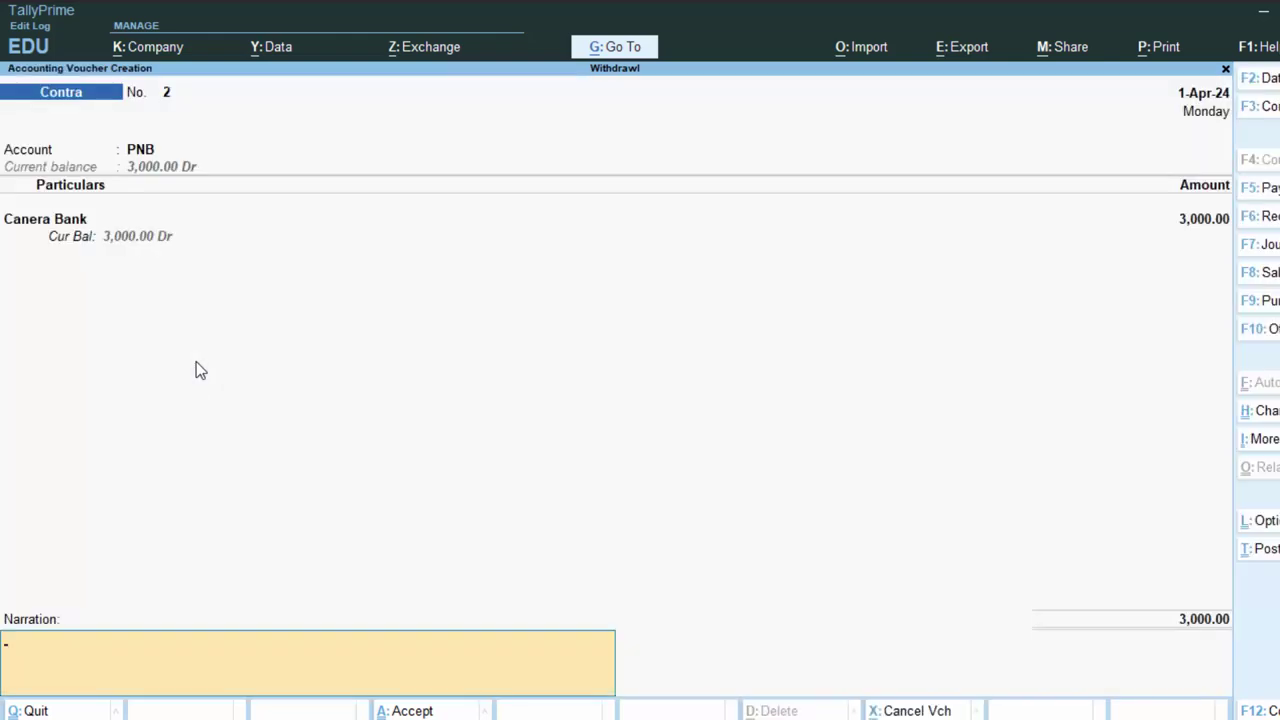
key("Return")
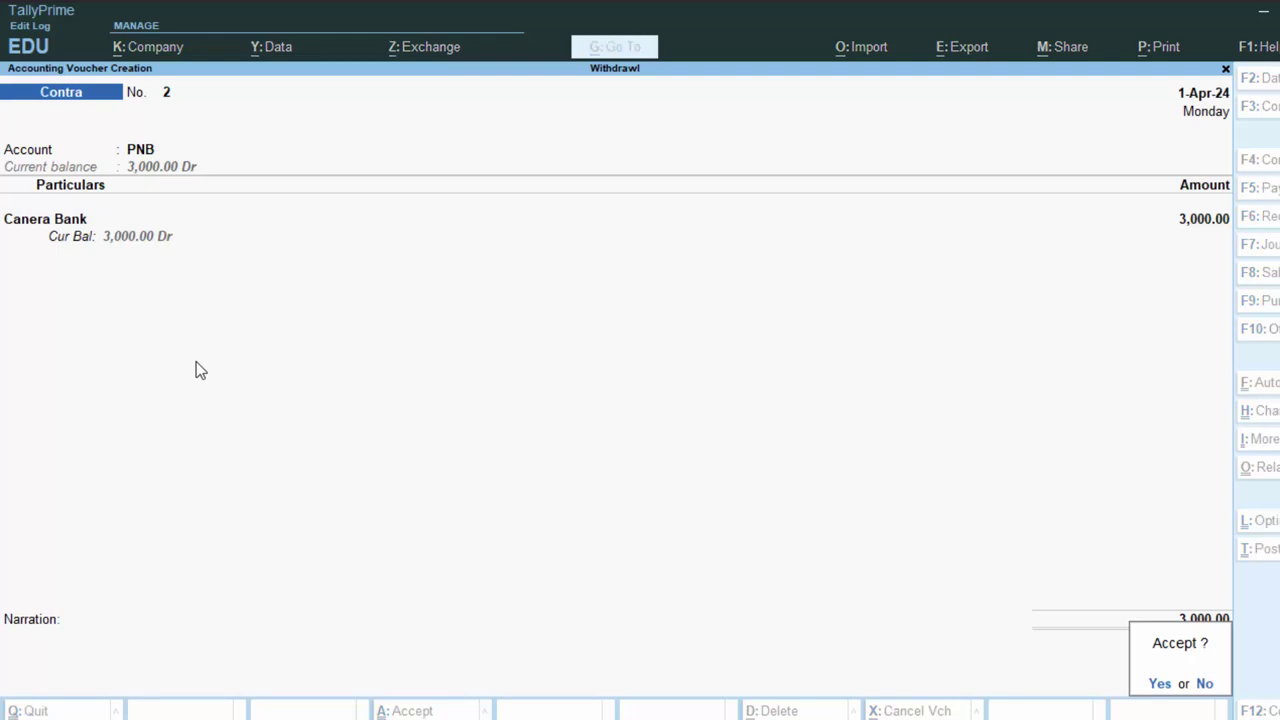
key("Return")
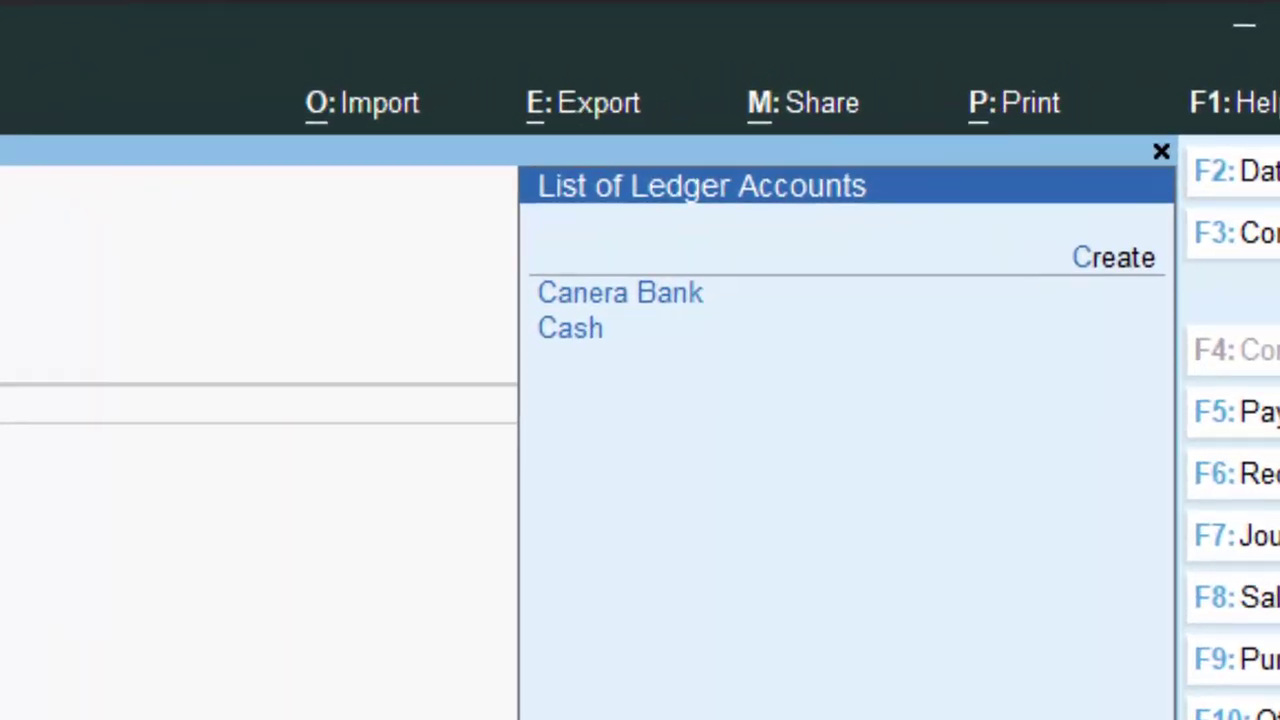
- Set Canera Bank as account and PNB as particulars for 500, accepting the cheque allocations
key("Return")
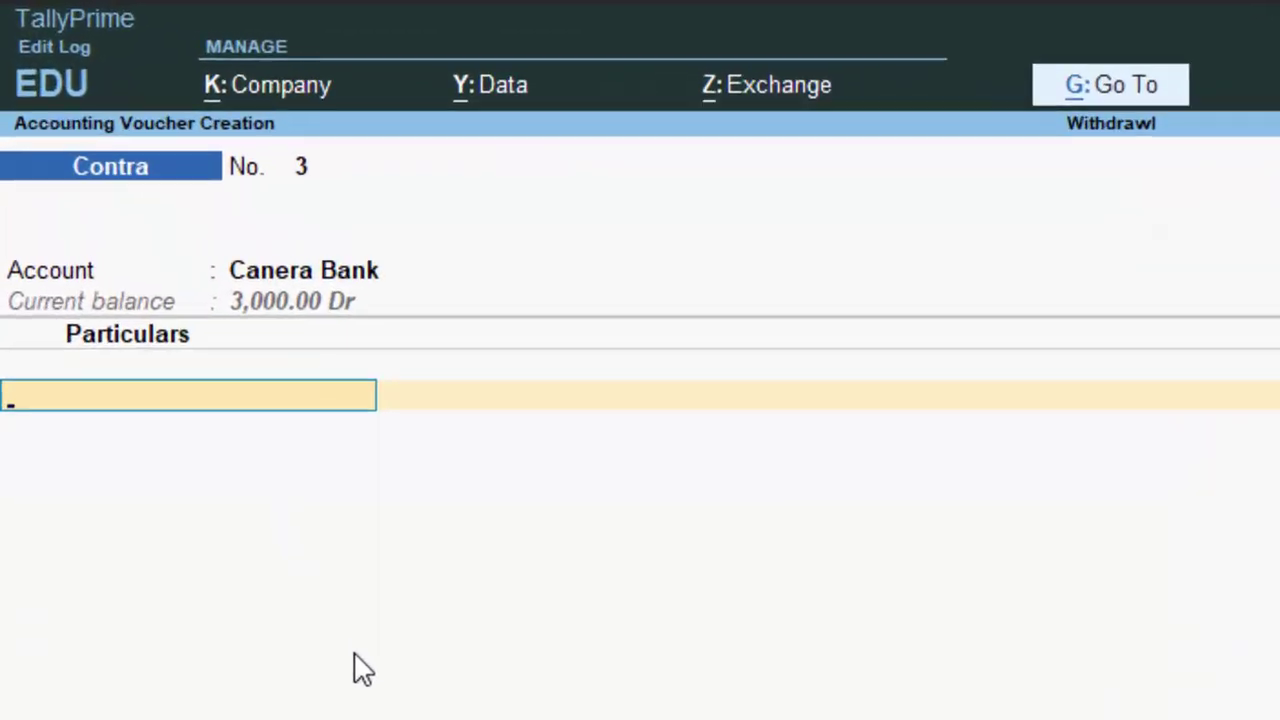
type("P")
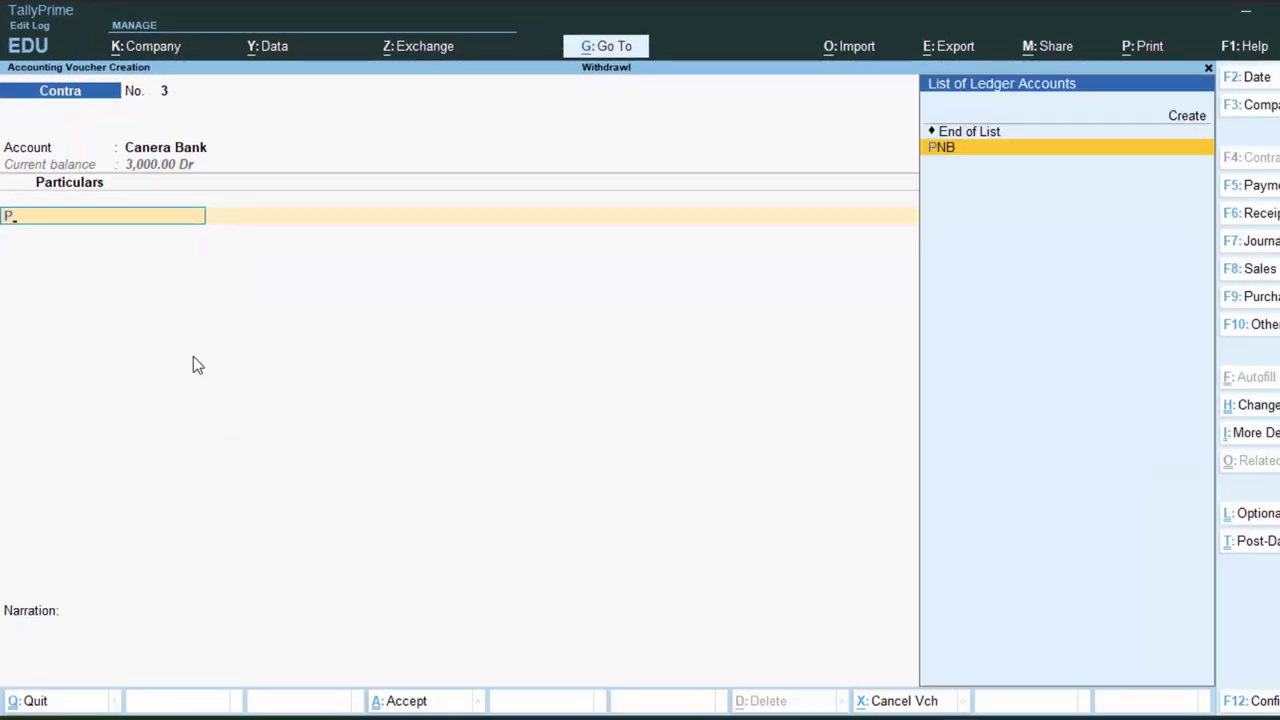
key("Return")
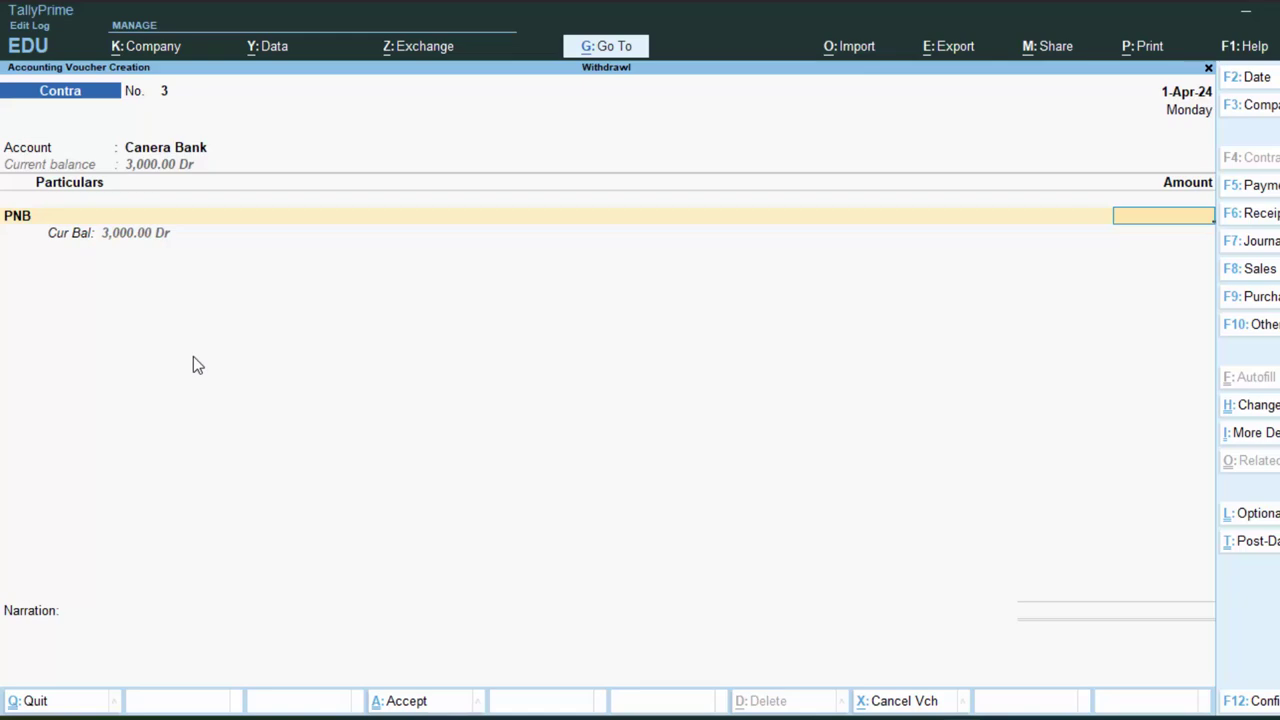
type("500")
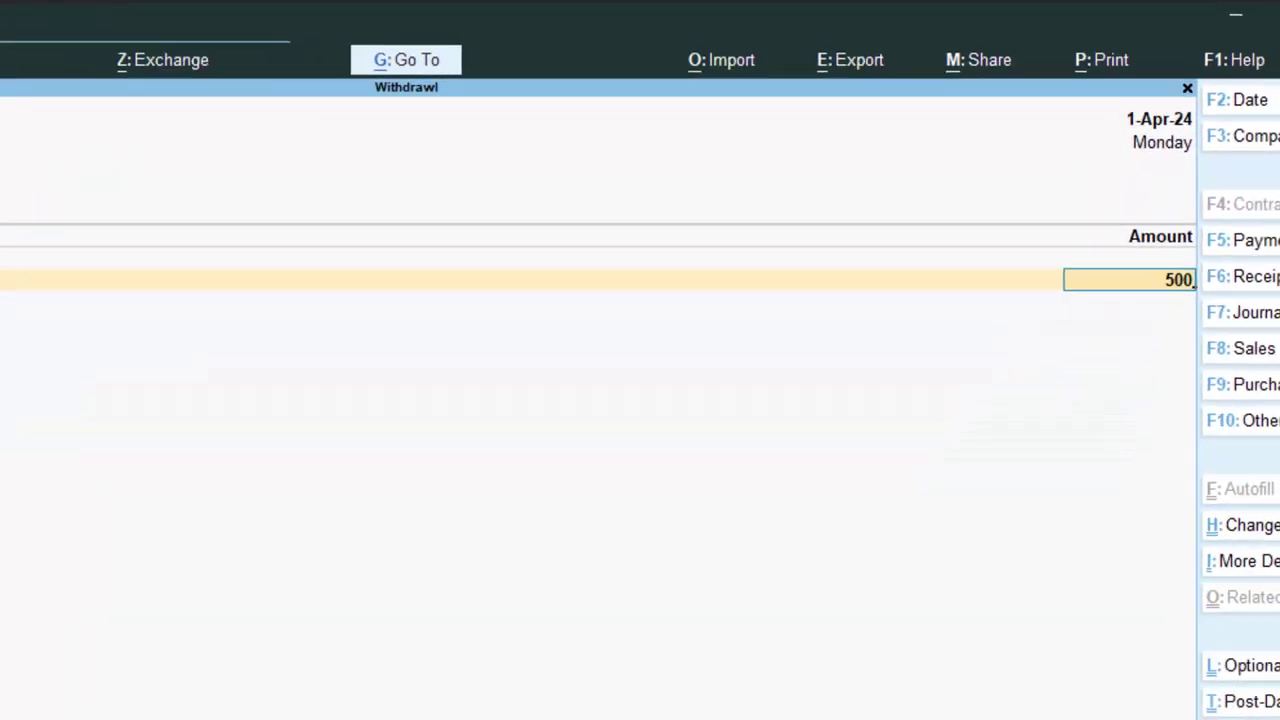
key("Return")
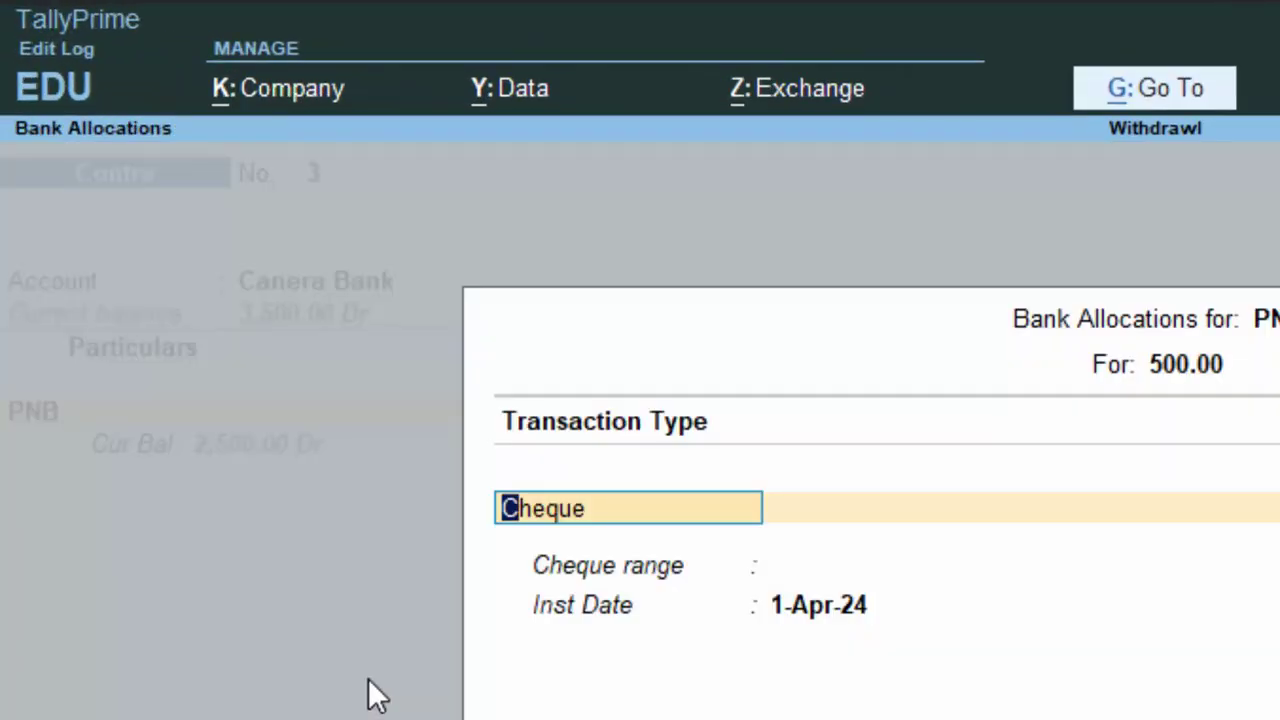
key("Return")
key("Return")
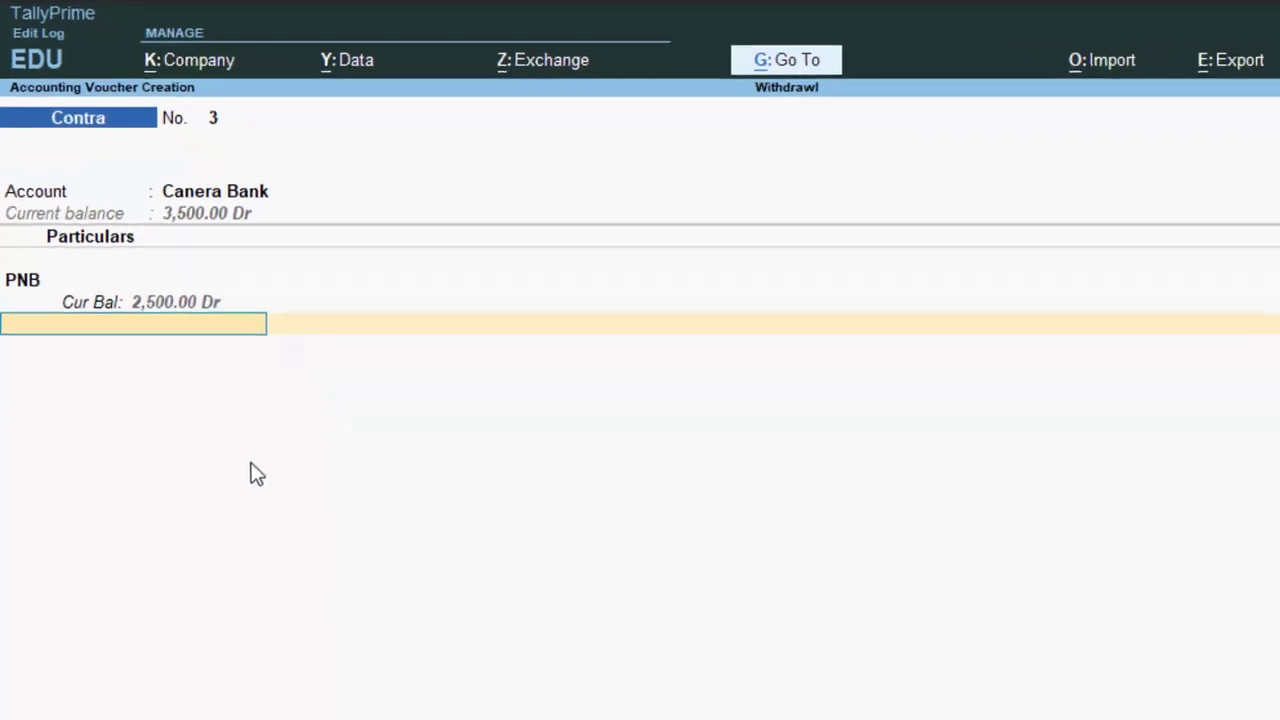
key("Return")
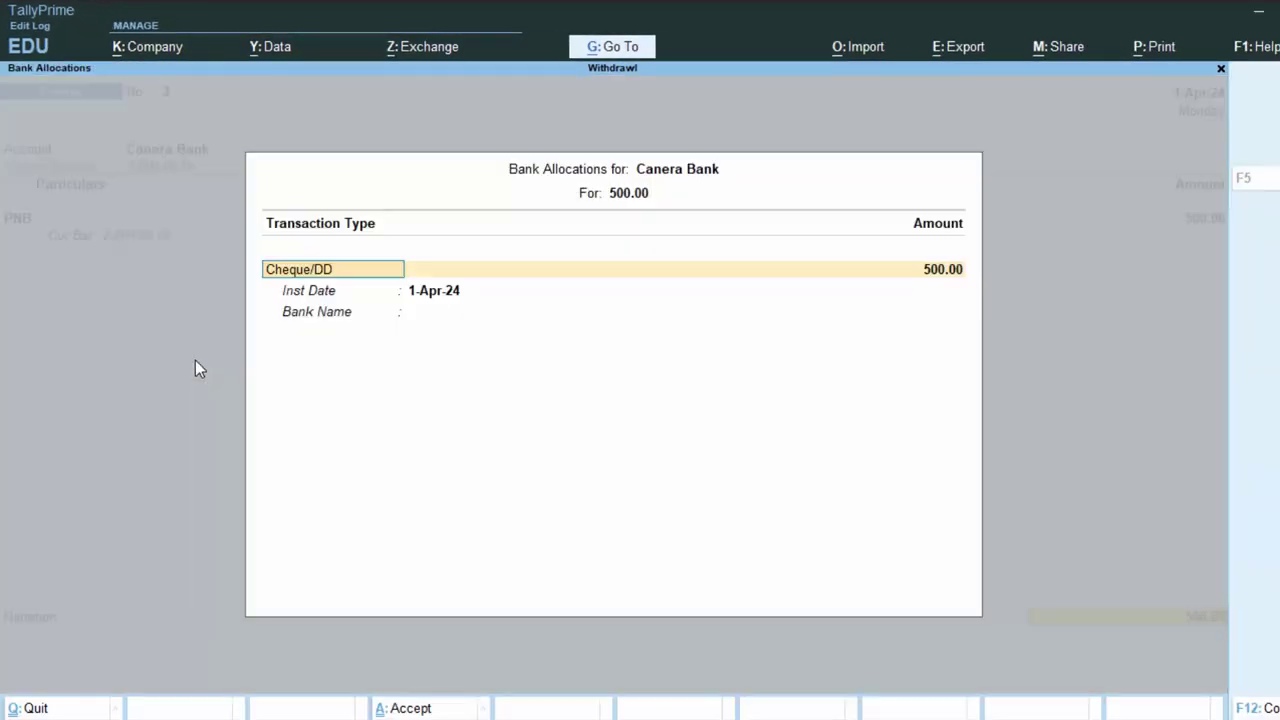